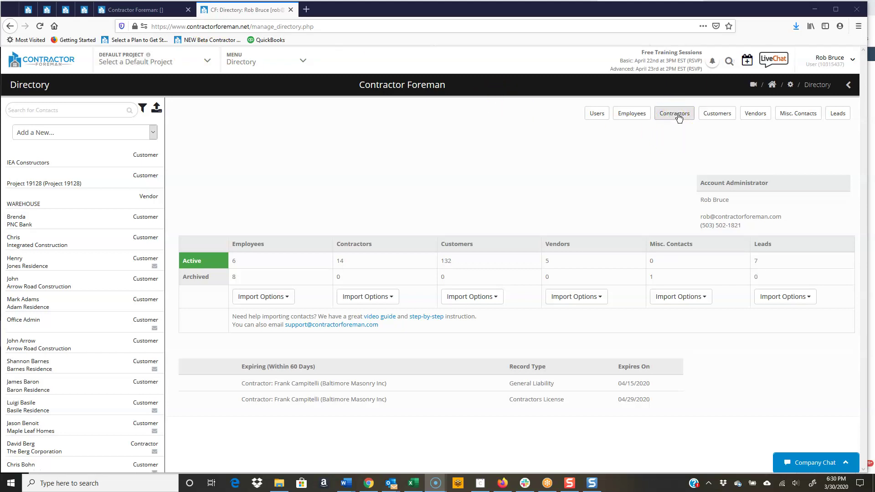
- Go to the Directory page from the main navigation menu
left_click(303, 63)
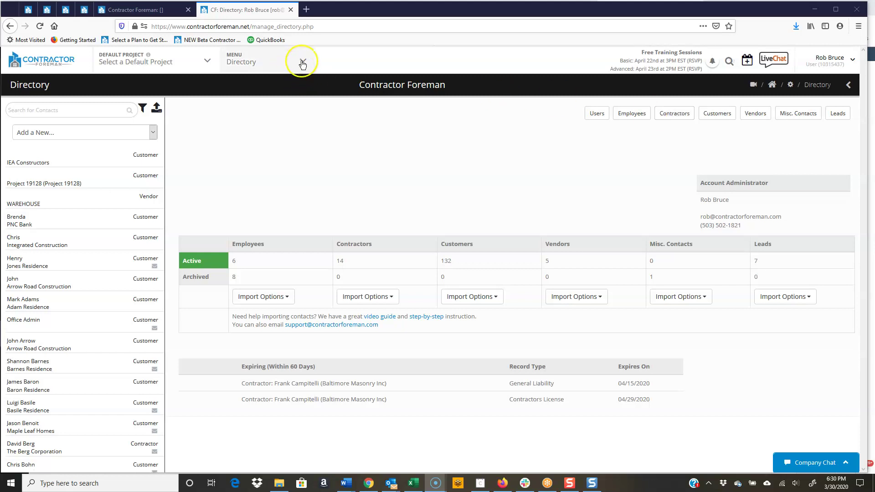
left_click(407, 106)
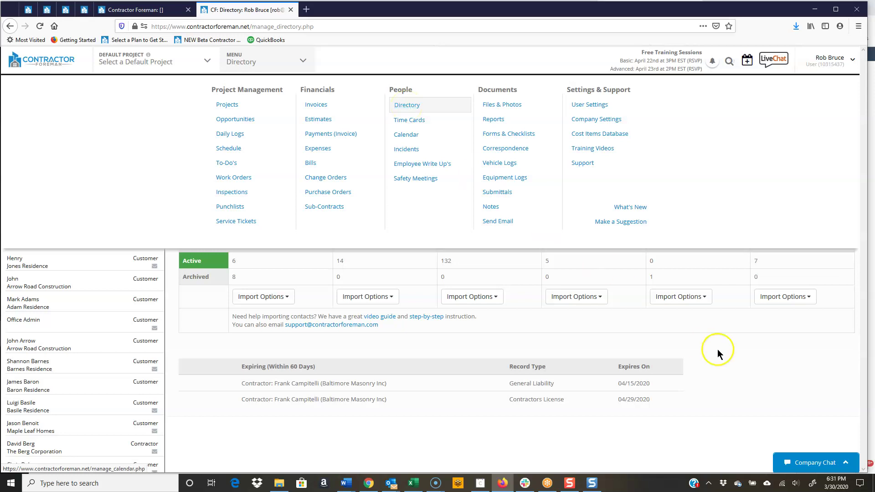
left_click(674, 116)
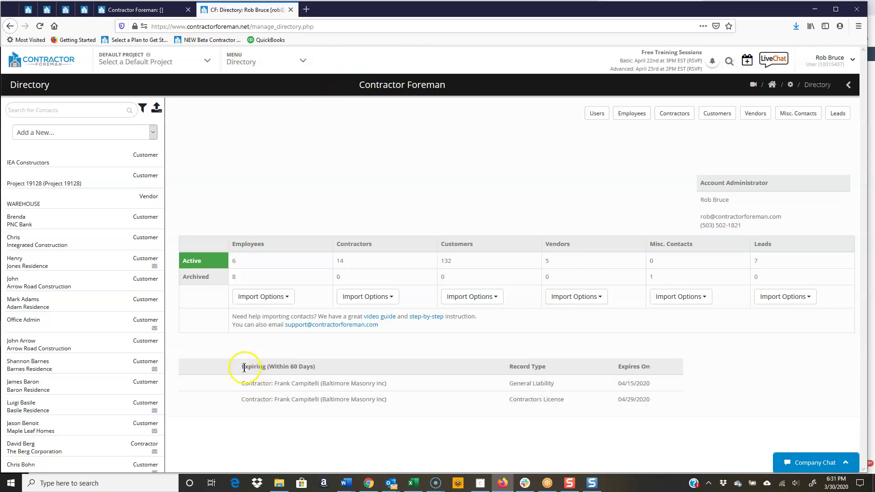
- Review the Expiring (Within 60 Days) list's Record Type and Expires On columns and the Contractors count
left_click_drag(244, 367, 326, 364)
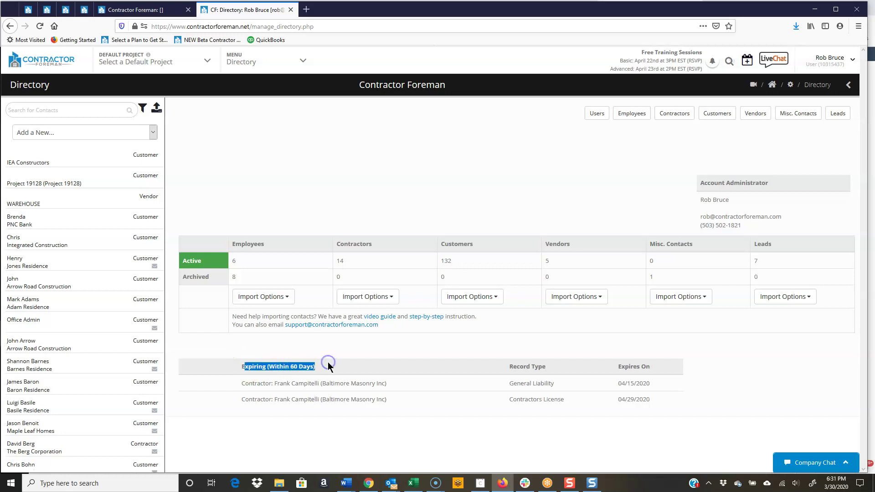
left_click(335, 364)
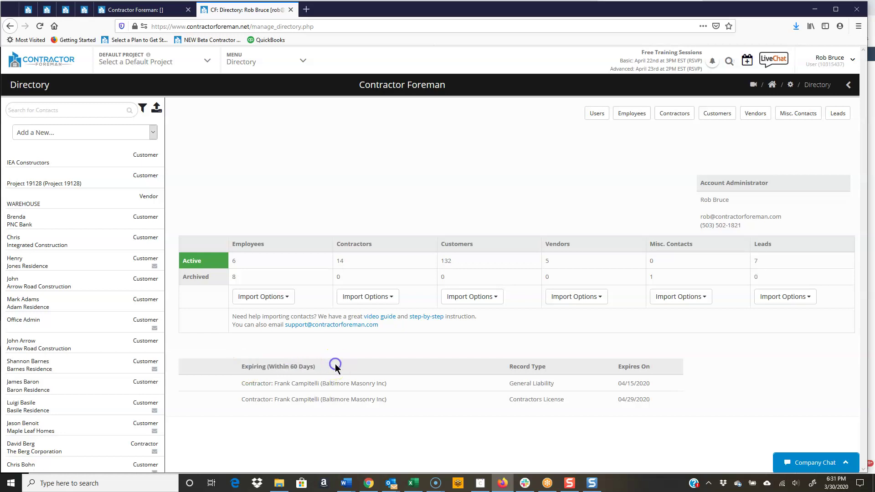
left_click_drag(307, 365, 290, 366)
left_click_drag(512, 370, 547, 366)
left_click_drag(624, 367, 655, 369)
left_click_drag(373, 245, 336, 245)
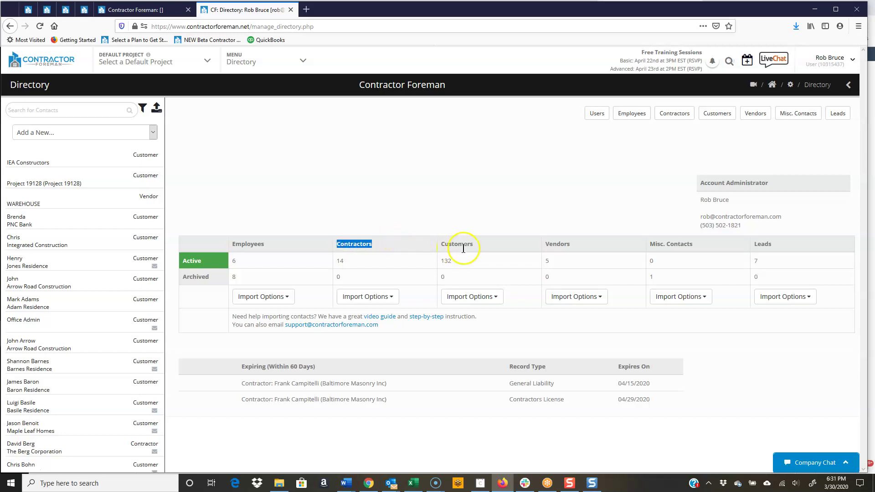
- Look over the contractor CSV import and template options, then switch to the Contractors section
left_click(392, 296)
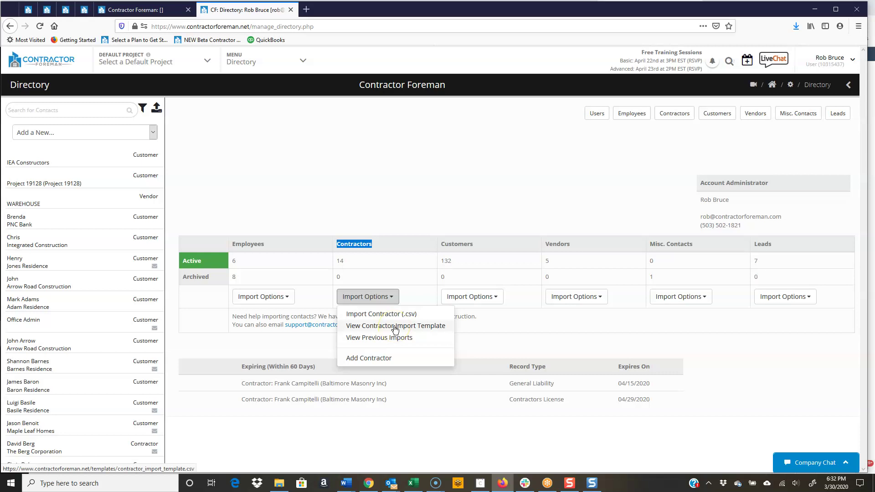
left_click(412, 316)
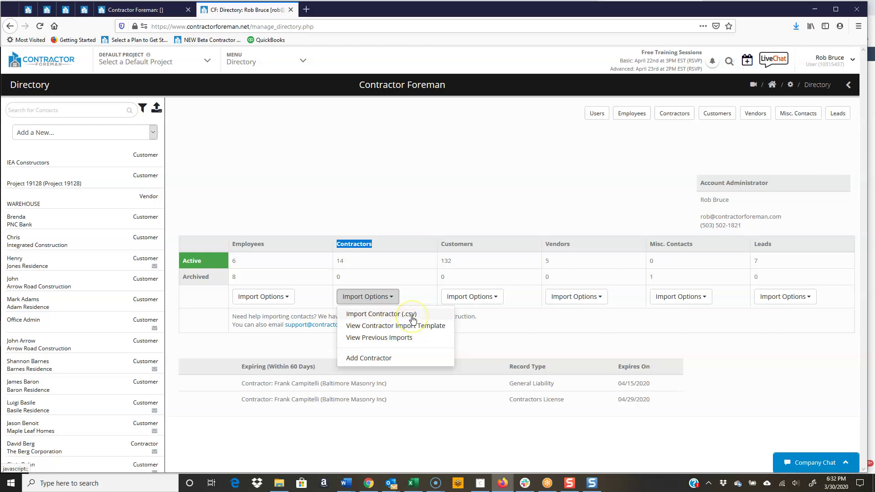
left_click(363, 316)
left_click(383, 330)
left_click(380, 208)
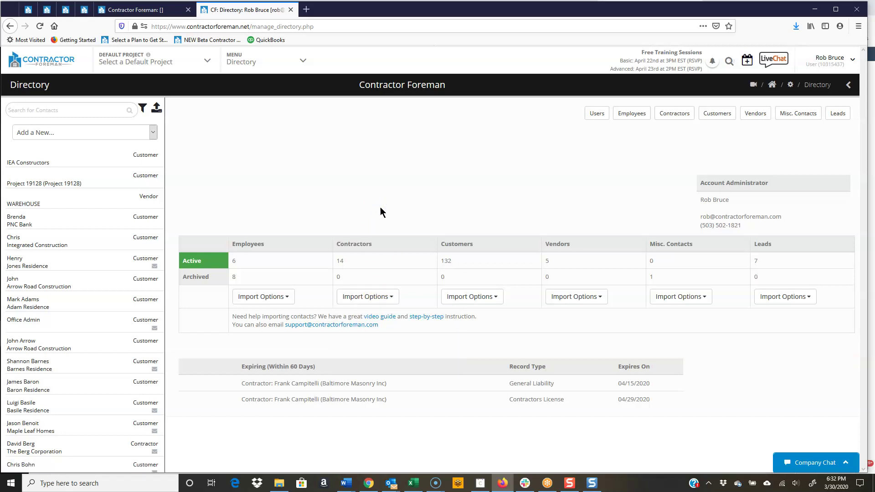
left_click(676, 117)
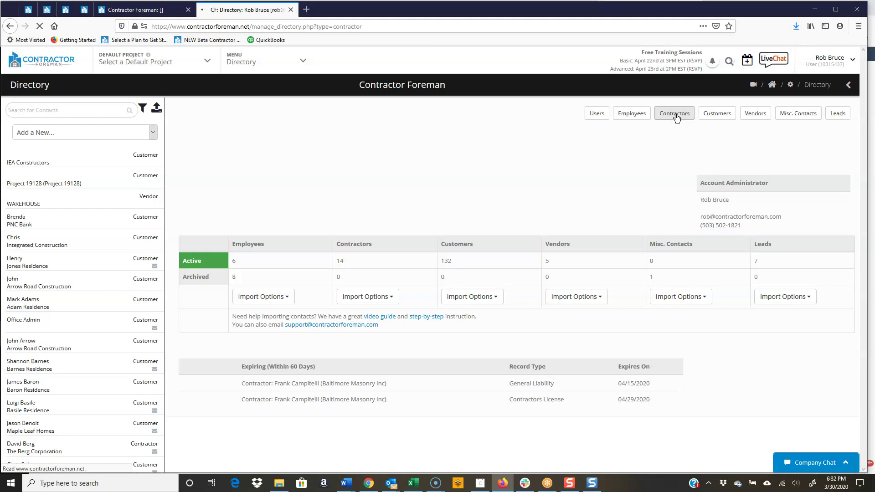
- Select Baltimore Masonry Inc in the left-panel contractors list to show its details
left_click(80, 251)
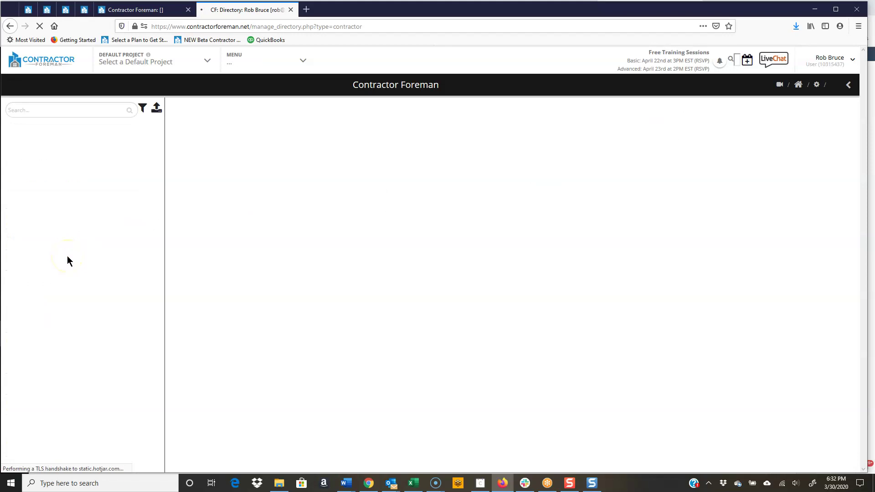
left_click(75, 214)
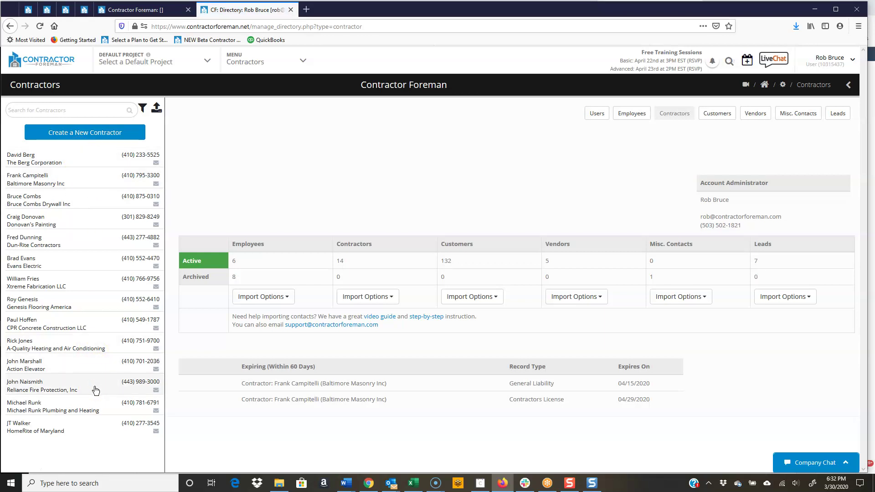
left_click(89, 137)
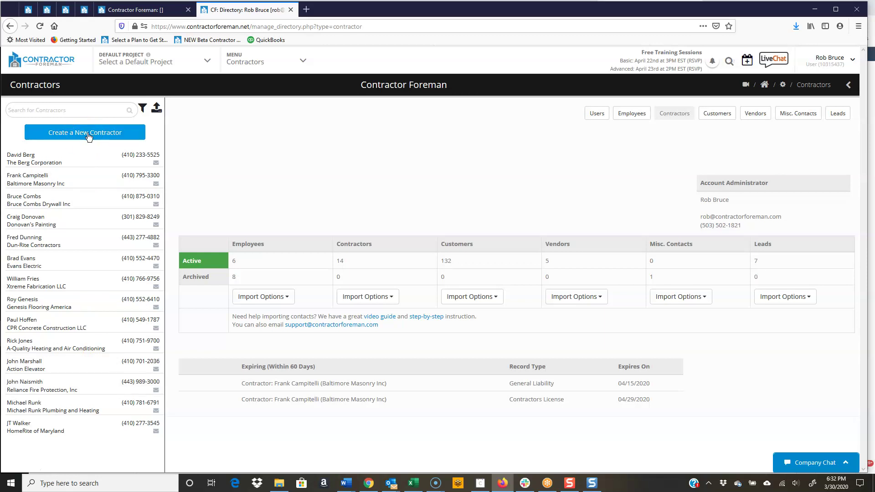
left_click(62, 176)
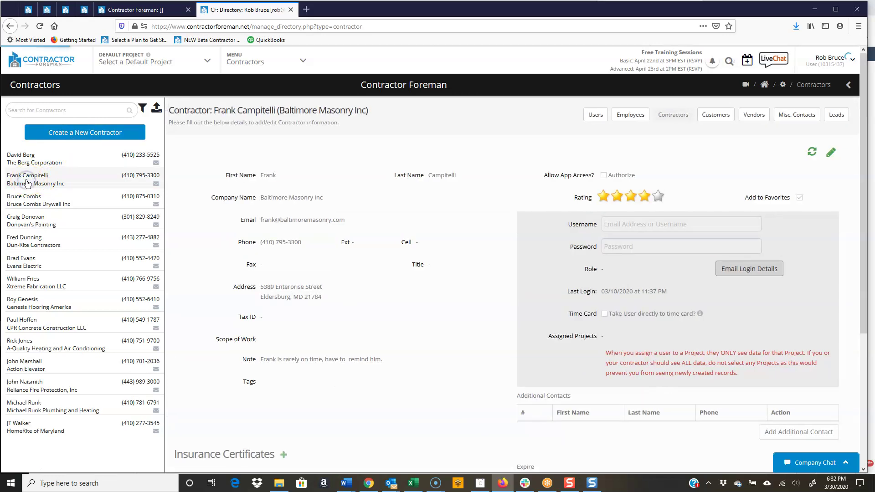
- Put the Baltimore Masonry Inc record into edit mode, noting its name and company fields
left_click(578, 145)
left_click(851, 153)
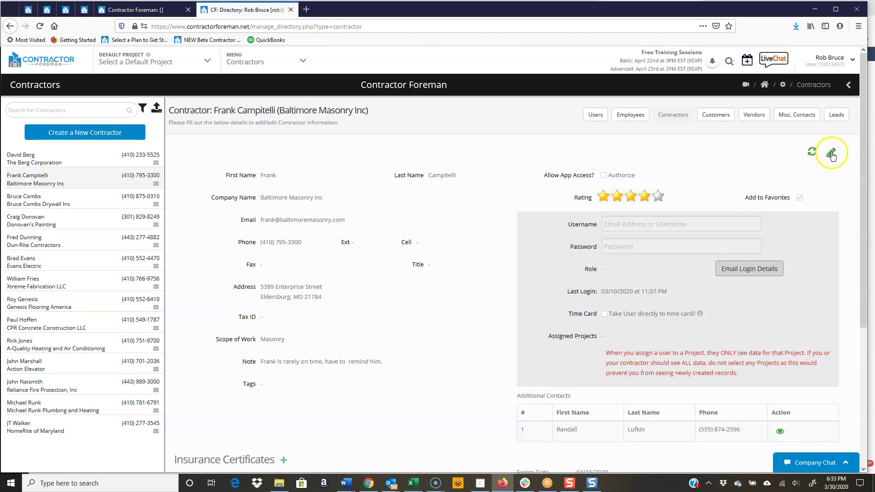
left_click(832, 154)
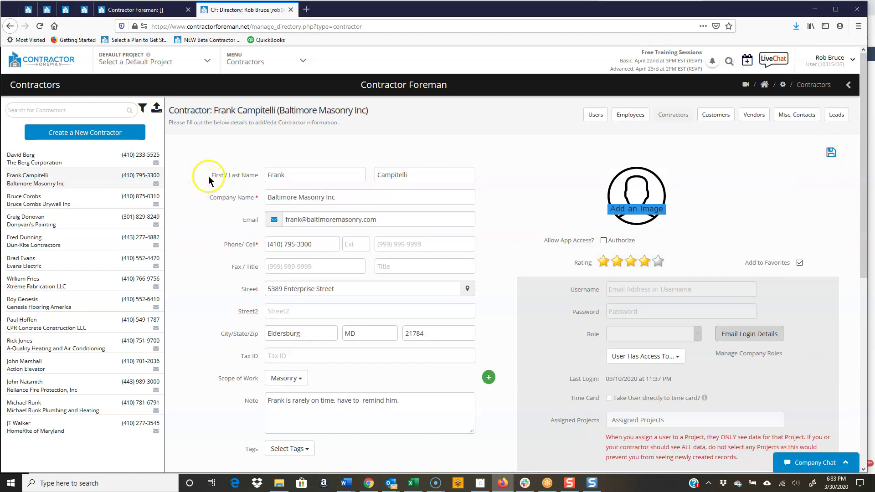
left_click_drag(212, 176, 258, 177)
left_click_drag(212, 201, 236, 198)
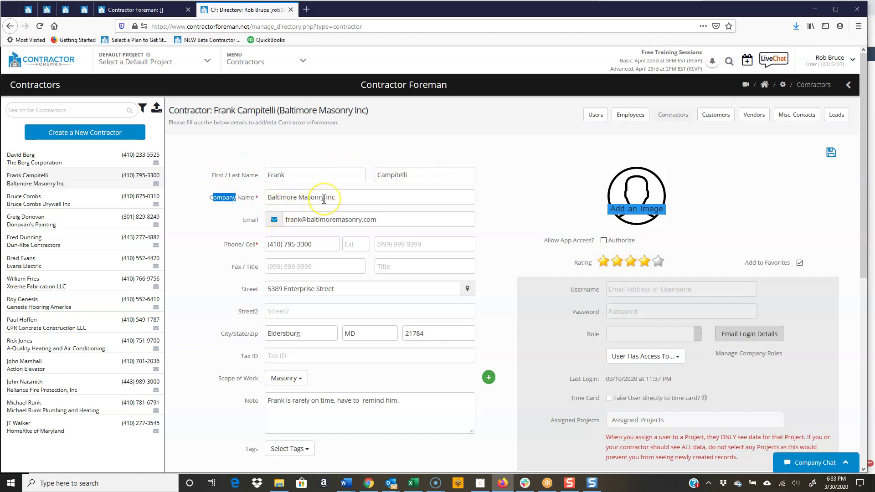
- Move through the edit form down to the Masonry Scope of Work field
scroll(383, 212, "down", 2)
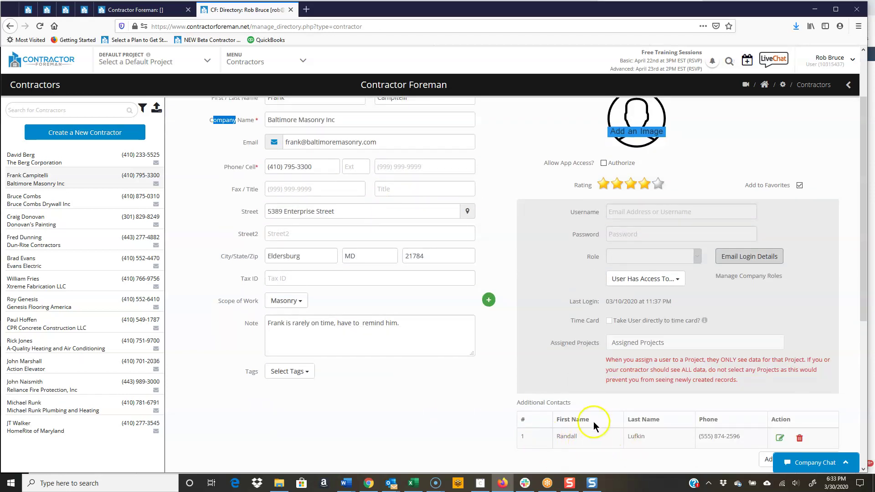
left_click_drag(572, 406, 529, 403)
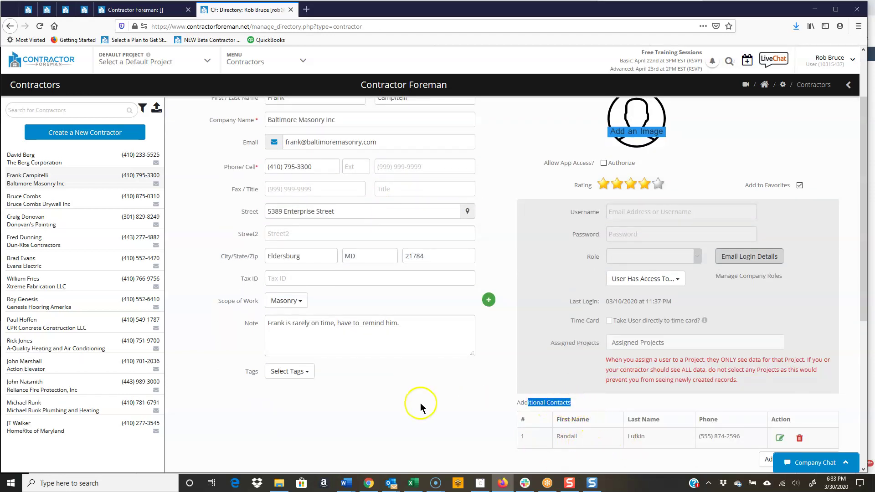
scroll(420, 403, "up", 2)
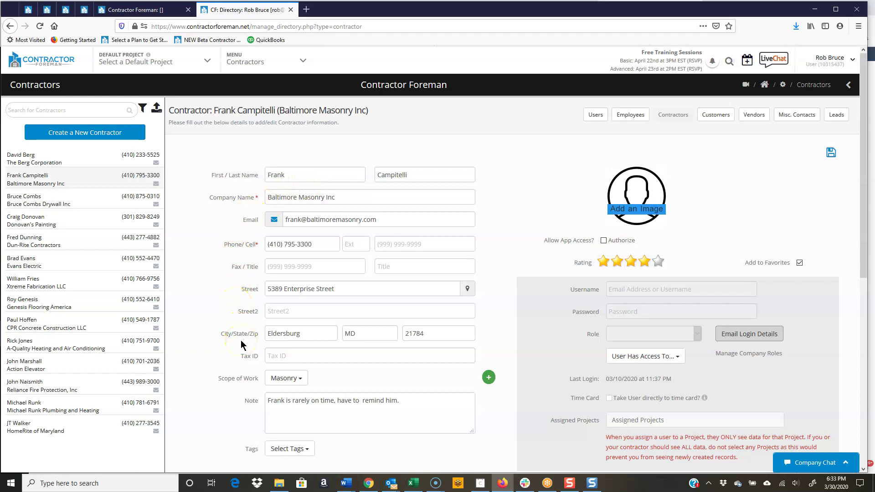
scroll(241, 344, "down", 3)
left_click_drag(240, 278, 254, 304)
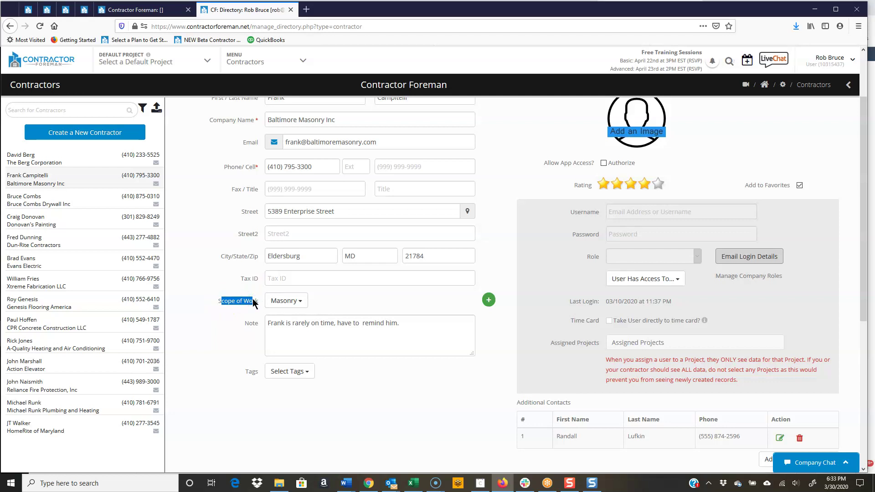
- Tick Architect, Asbestos Removal and Auto Service in the Scope of Work list
left_click(297, 302)
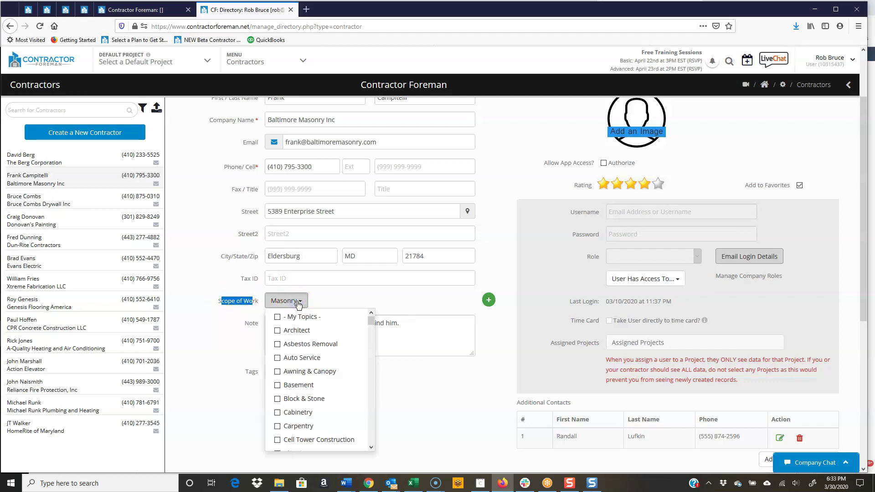
left_click(278, 330)
left_click(278, 344)
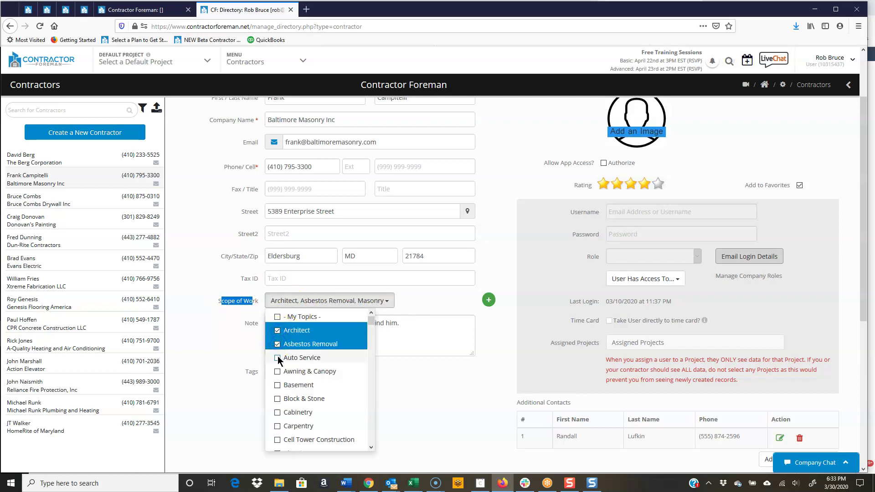
left_click(277, 358)
left_click(214, 345)
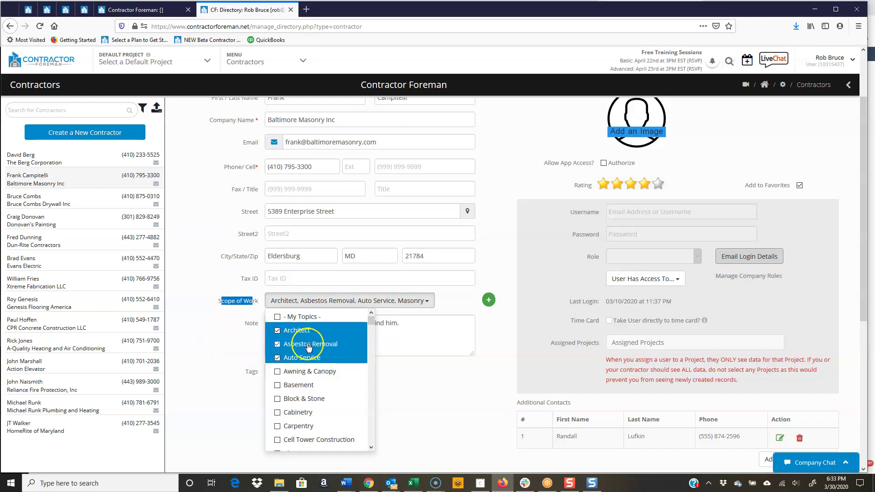
left_click(217, 340)
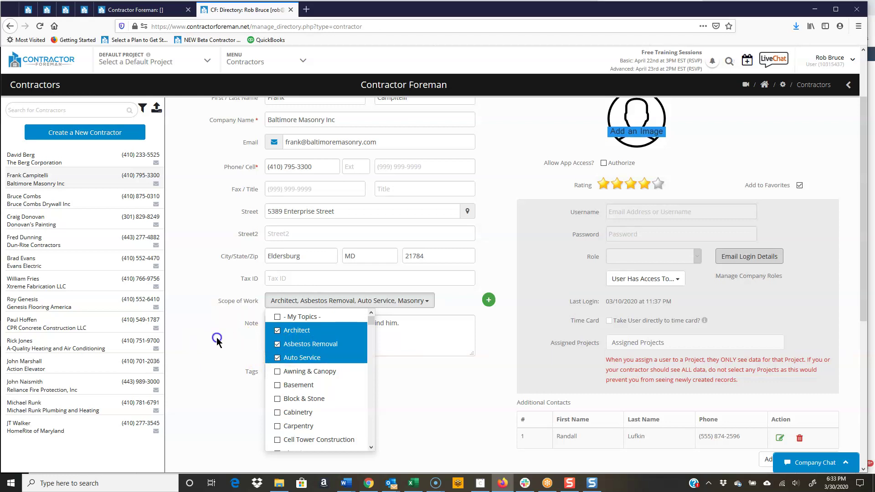
left_click(254, 333)
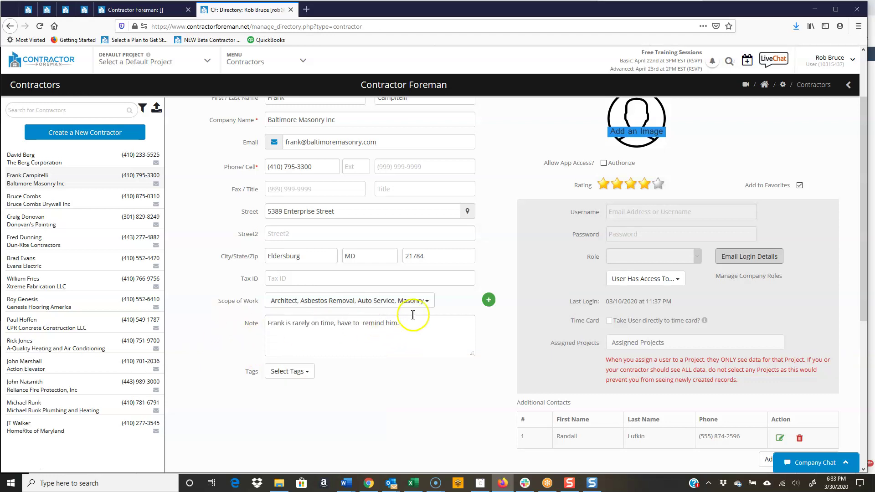
- Untick Auto Service, Asbestos Removal and Architect again in the Scope of Work list
left_click(427, 301)
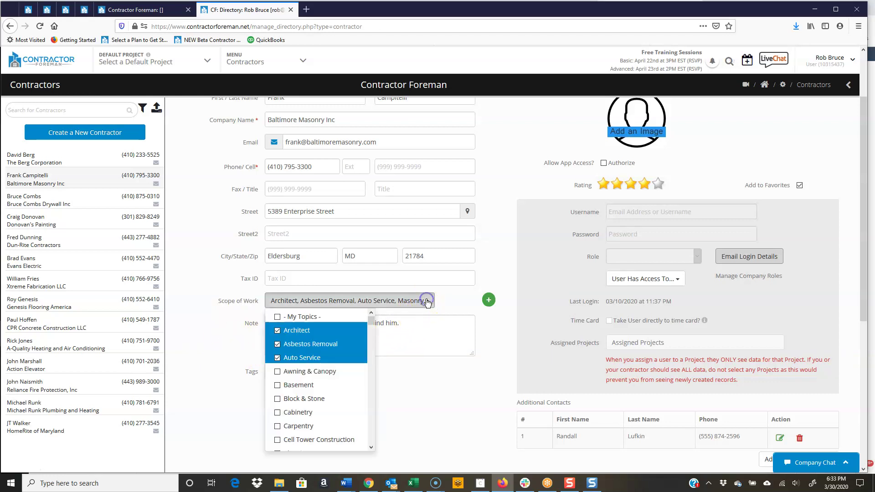
left_click(278, 358)
left_click(278, 344)
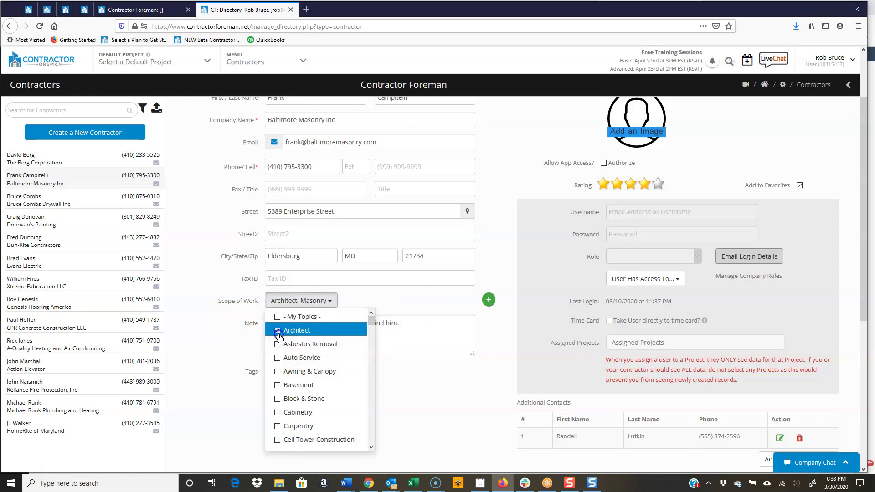
left_click(277, 330)
left_click(200, 319)
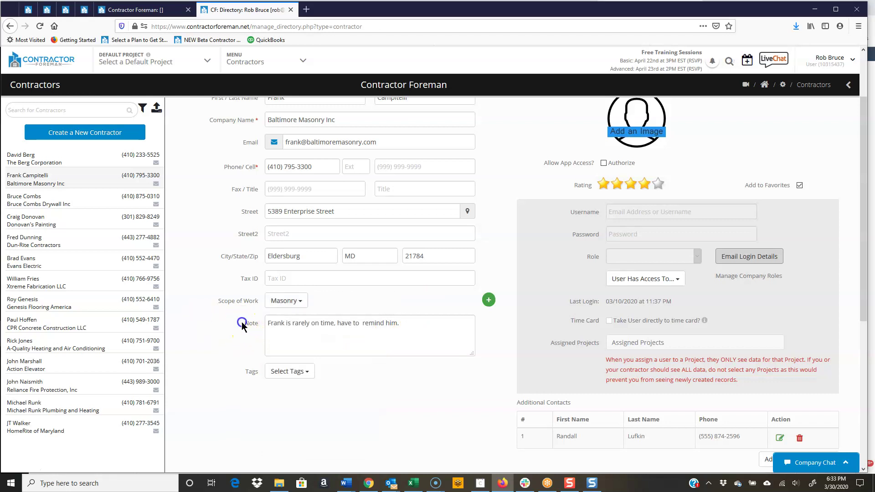
- Highlight the contractor's note text, then return to the top of the form
left_click(284, 327)
left_click_drag(284, 327, 418, 324)
left_click(418, 324)
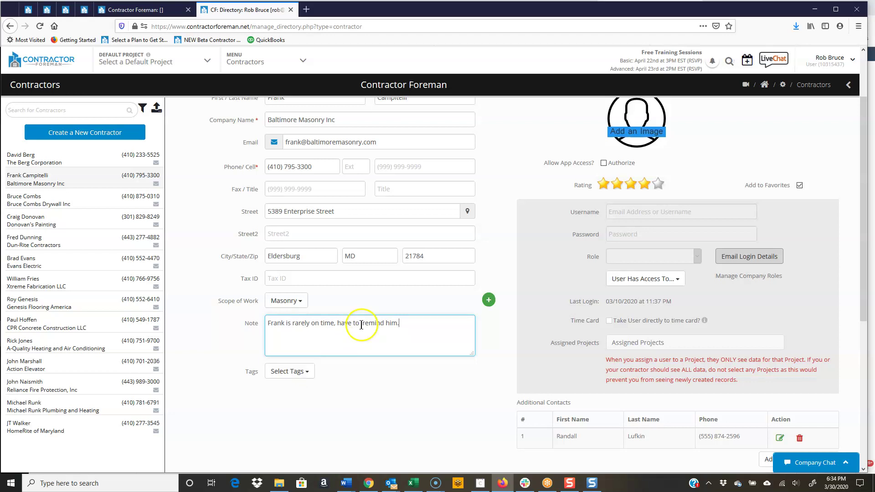
scroll(457, 292, "up", 3)
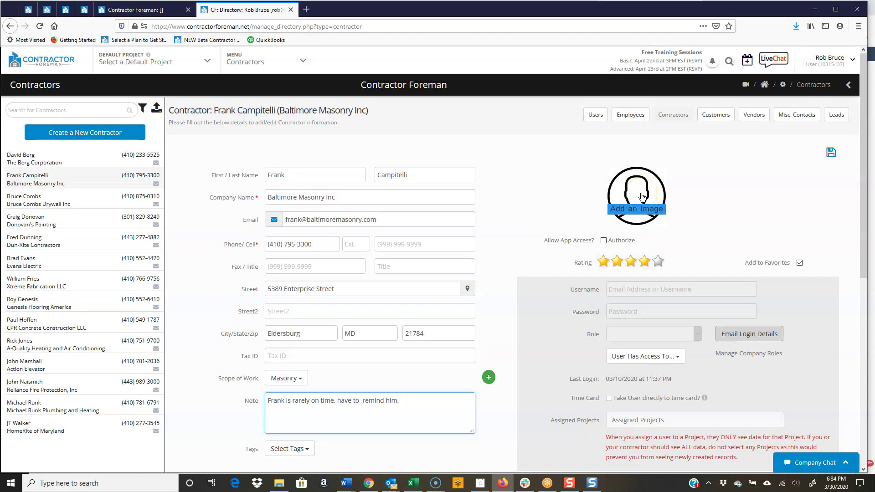
- Tick Authorize beside Allow App Access? to enable the login fields
left_click(623, 240)
left_click(544, 240)
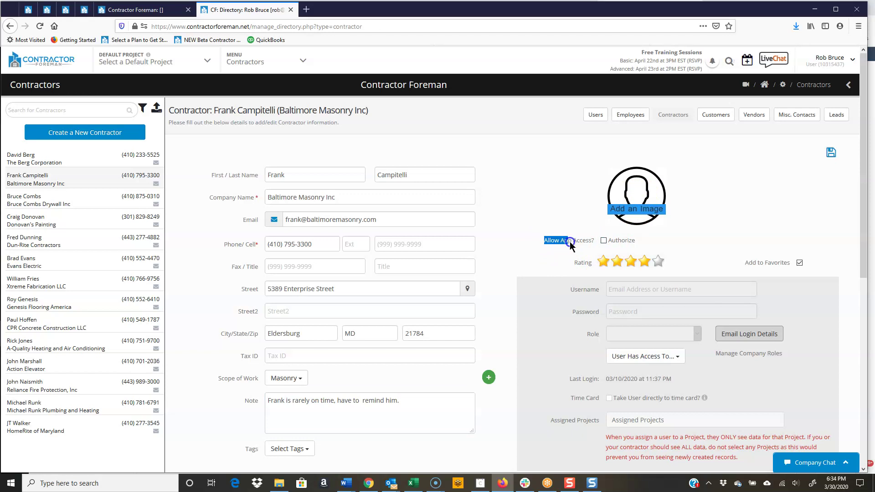
left_click_drag(569, 242, 593, 242)
left_click(603, 240)
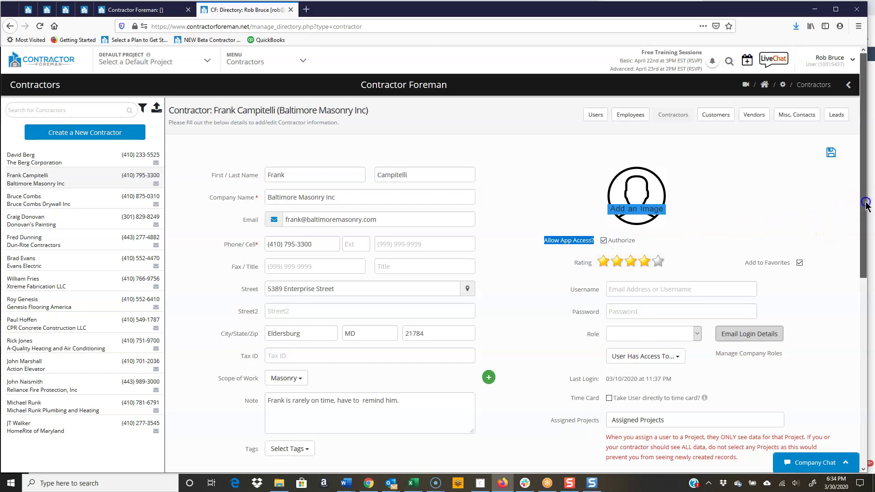
left_click_drag(866, 201, 865, 238)
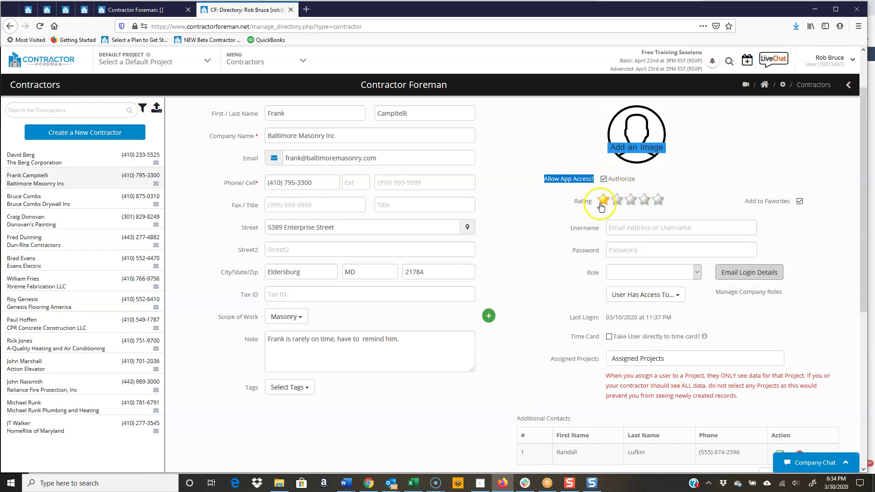
left_click(646, 203)
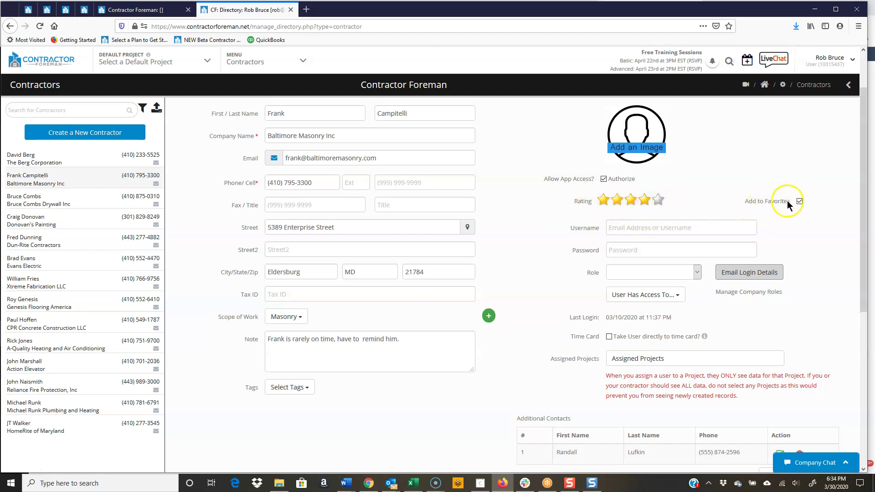
- Assign the Subcontractor Role to the contractor's app login
left_click(628, 228)
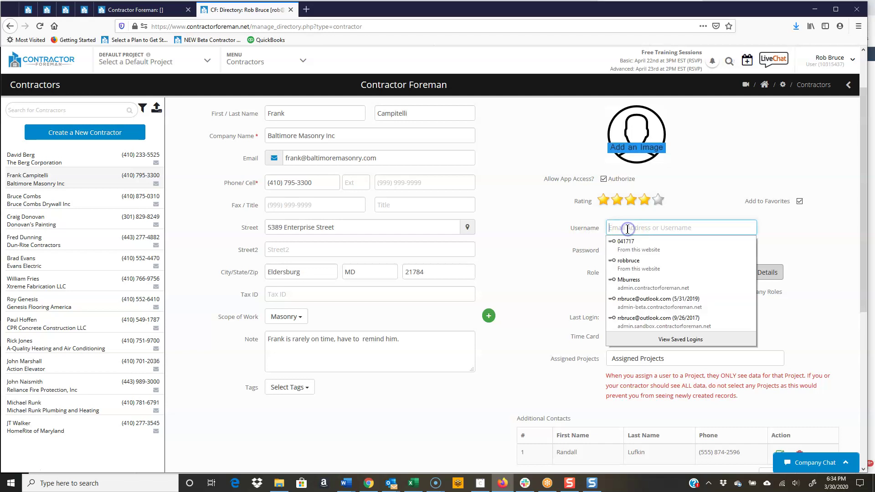
left_click(575, 244)
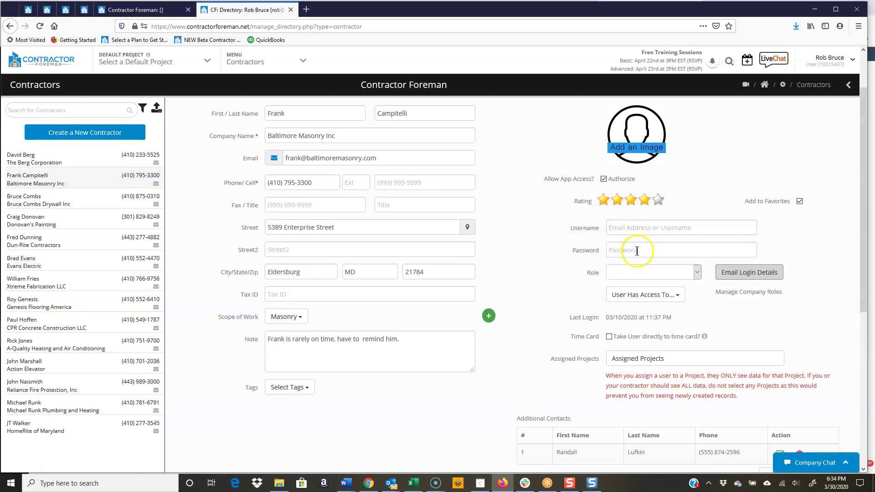
left_click(696, 273)
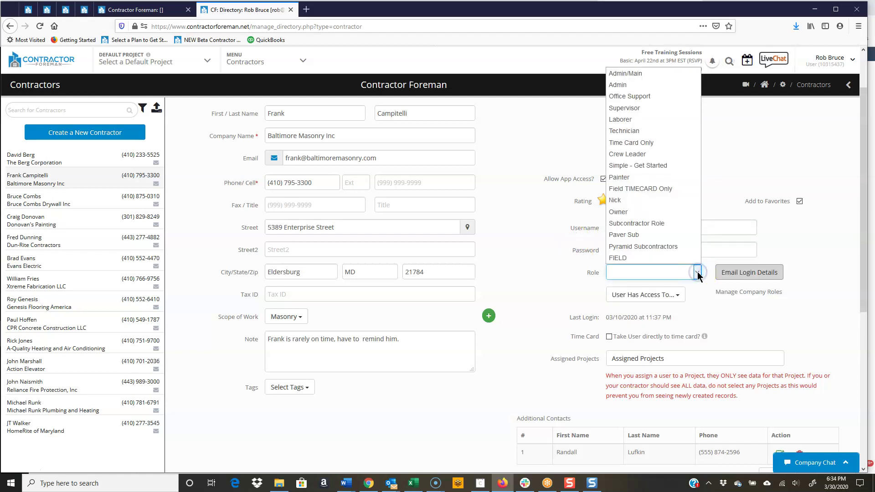
left_click(637, 223)
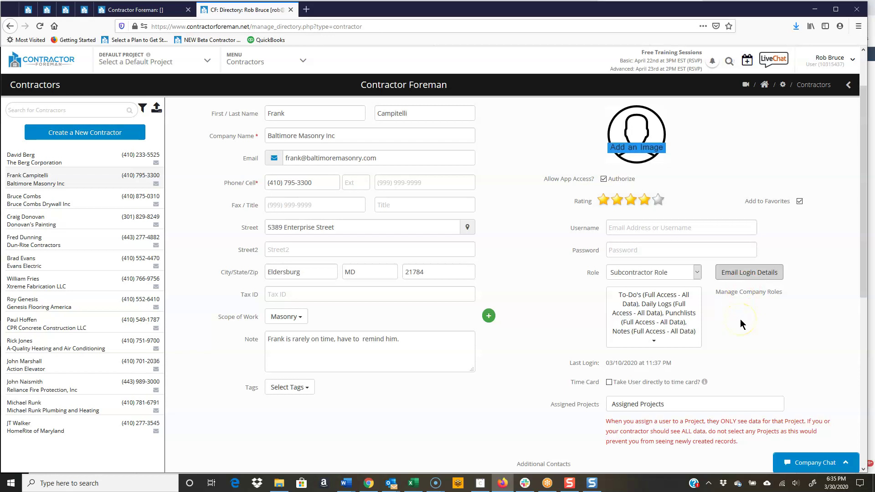
- Toggle the time card option on and back off, then open the assigned projects list
scroll(740, 319, "down", 2)
left_click_drag(682, 282, 613, 290)
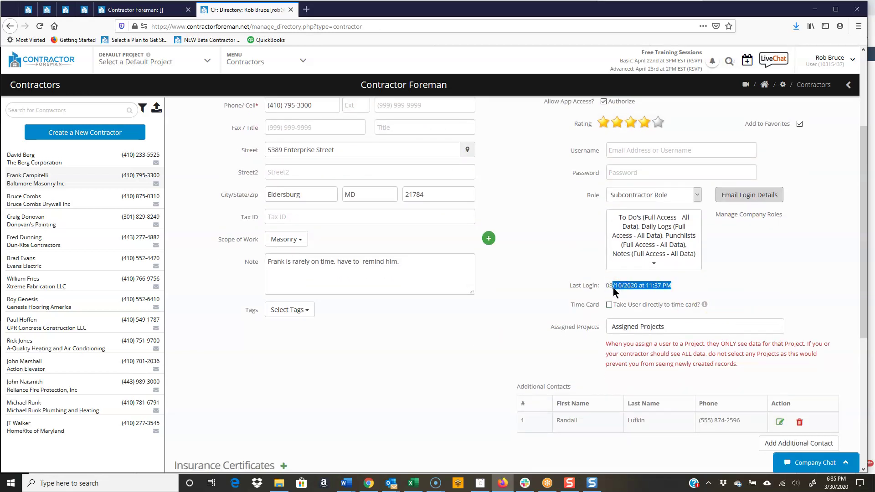
left_click_drag(570, 303, 600, 306)
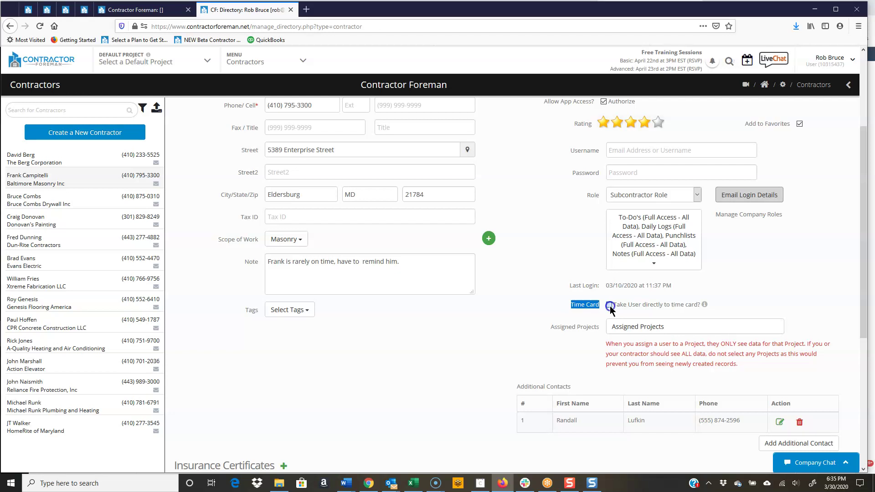
left_click(609, 305)
left_click(610, 305)
left_click_drag(545, 327, 571, 326)
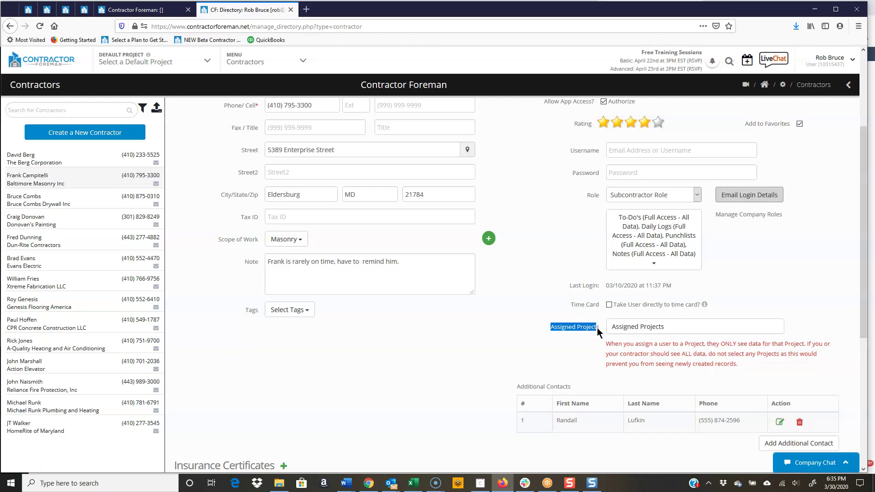
left_click(640, 332)
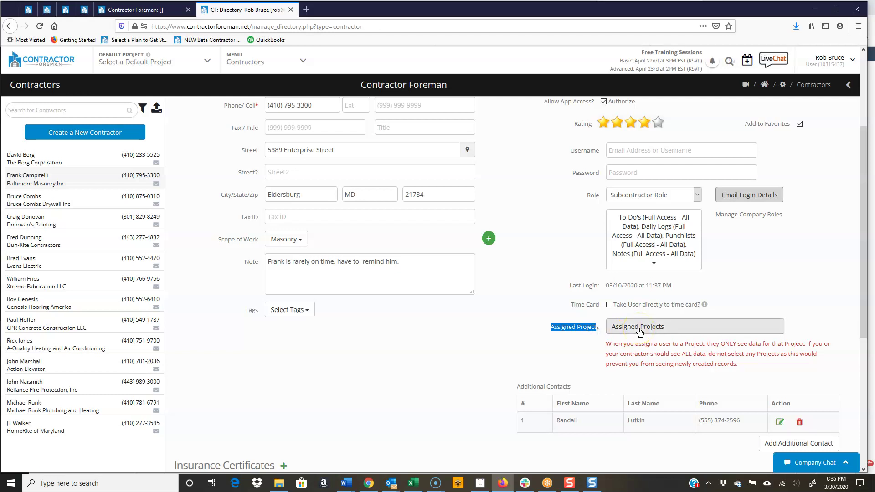
left_click(639, 328)
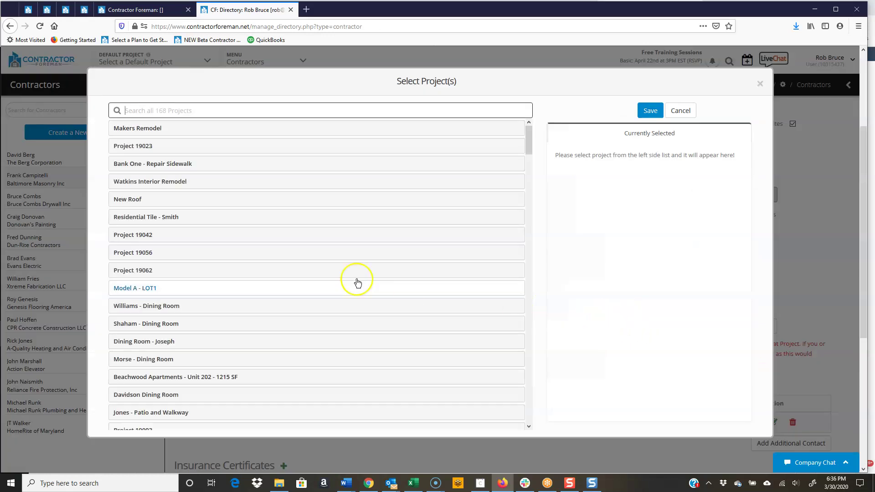
left_click(140, 235)
left_click(156, 257)
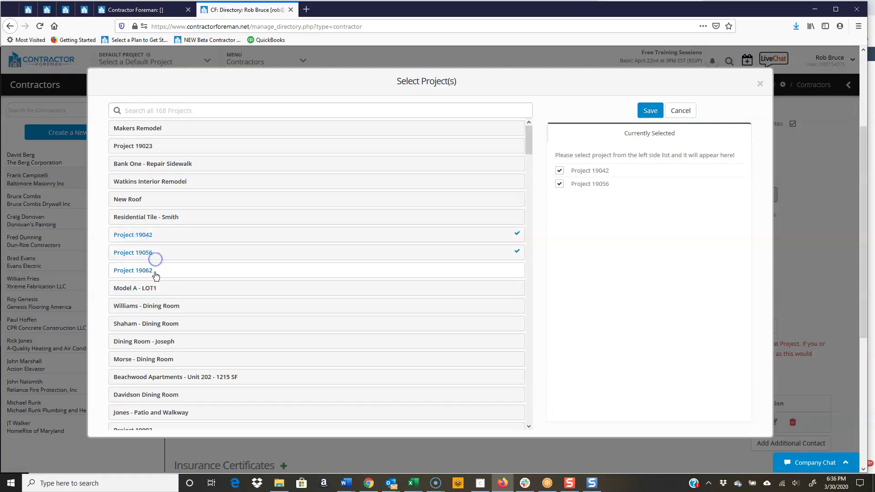
left_click(164, 306)
left_click(166, 344)
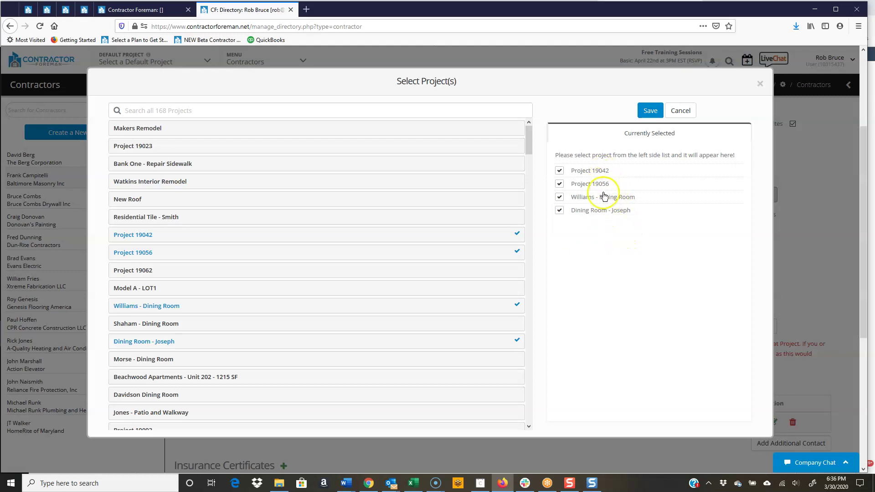
left_click(681, 111)
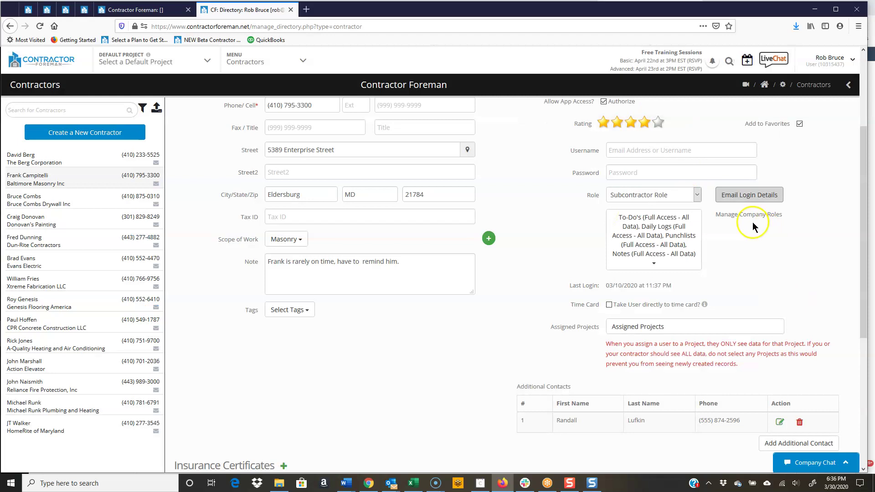
scroll(753, 222, "down", 3)
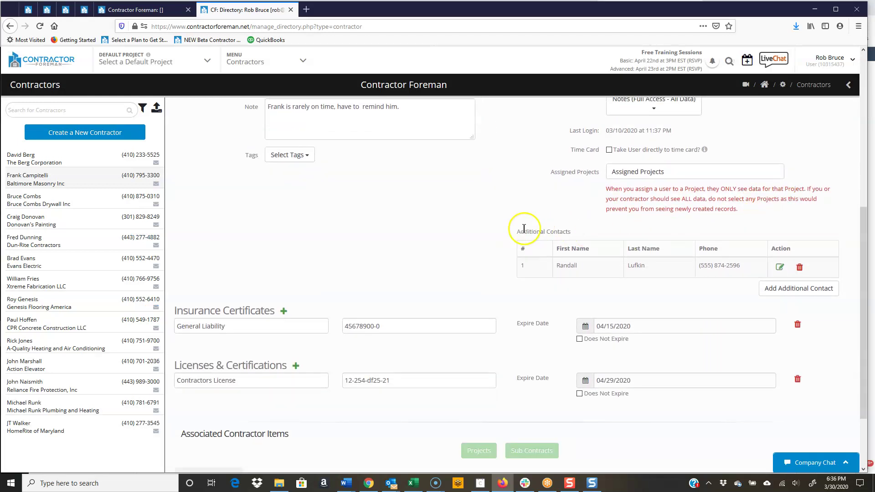
left_click_drag(519, 233, 572, 232)
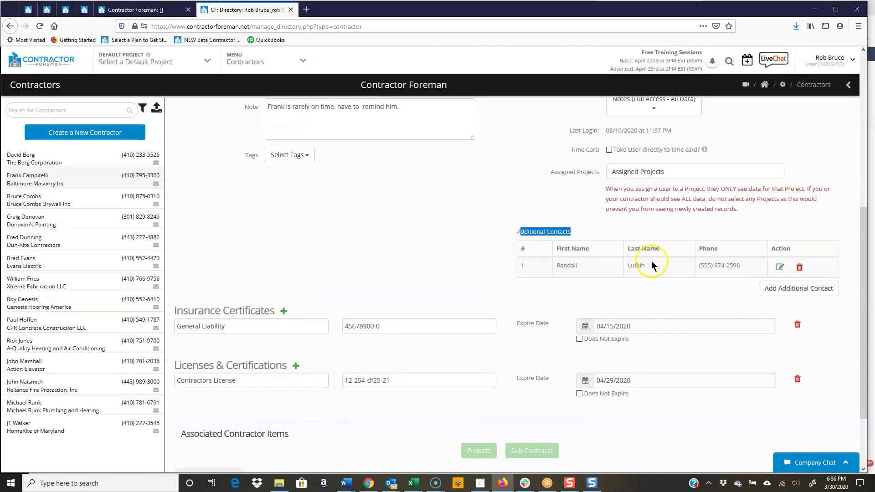
left_click(802, 290)
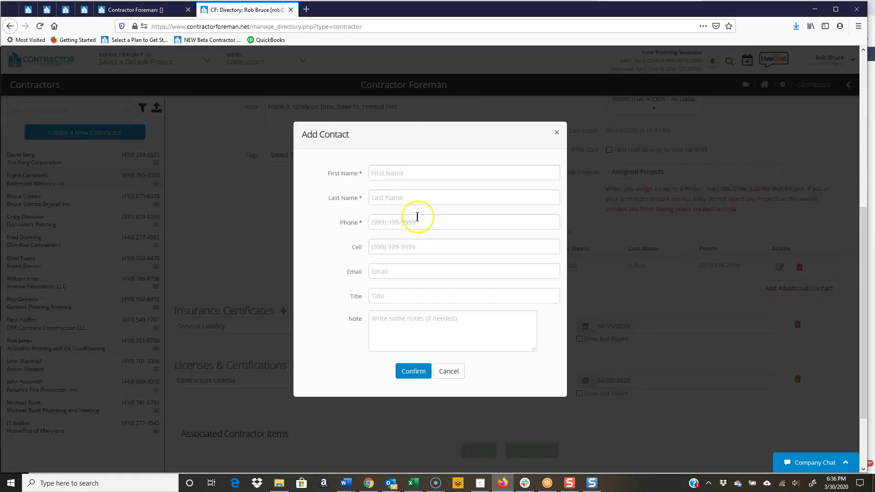
left_click(450, 370)
left_click(779, 268)
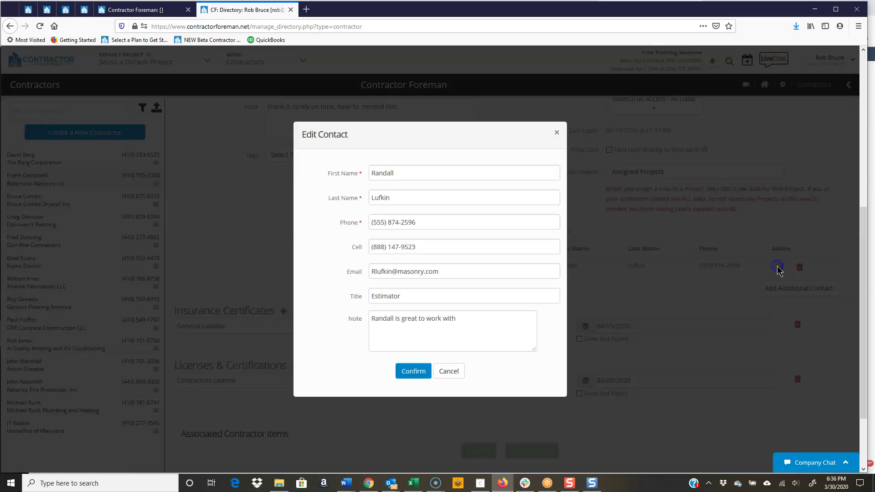
left_click(556, 134)
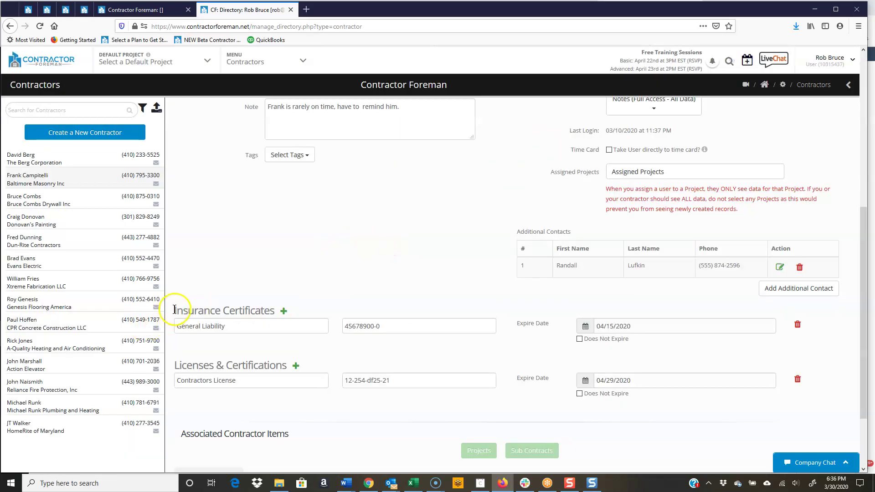
- Add a blank row under Insurance Certificates
left_click_drag(183, 311, 269, 311)
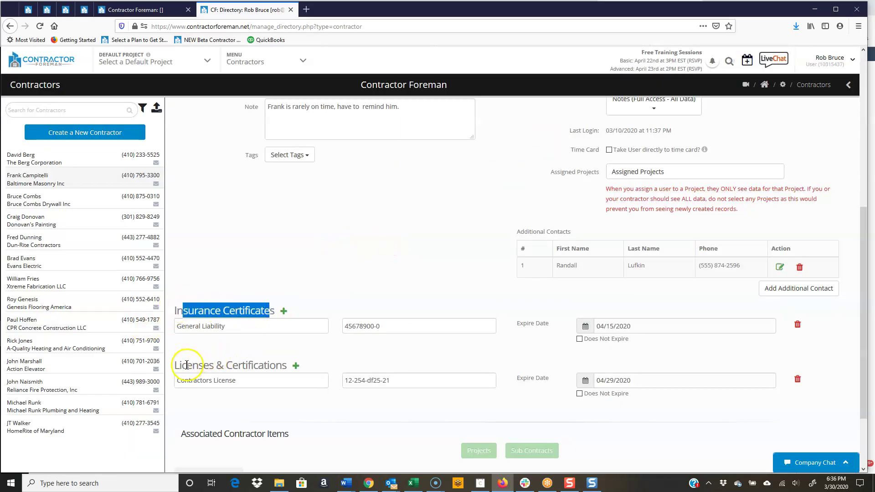
left_click_drag(187, 365, 278, 361)
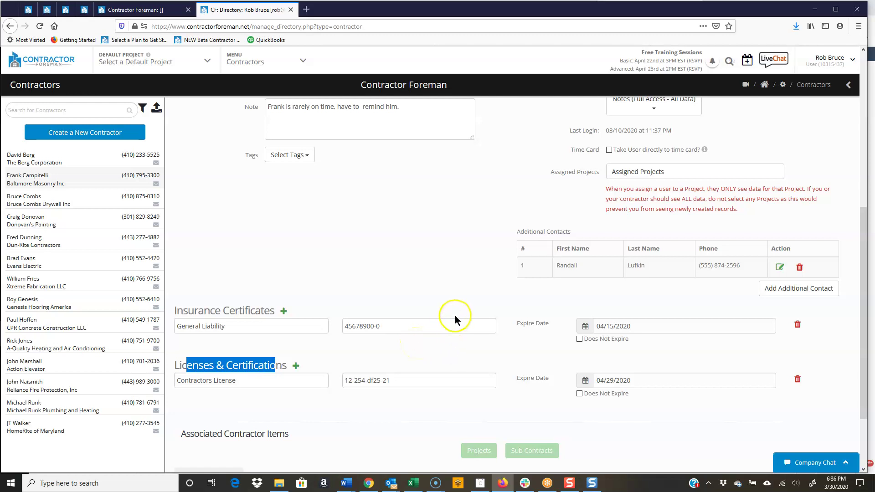
left_click(458, 303)
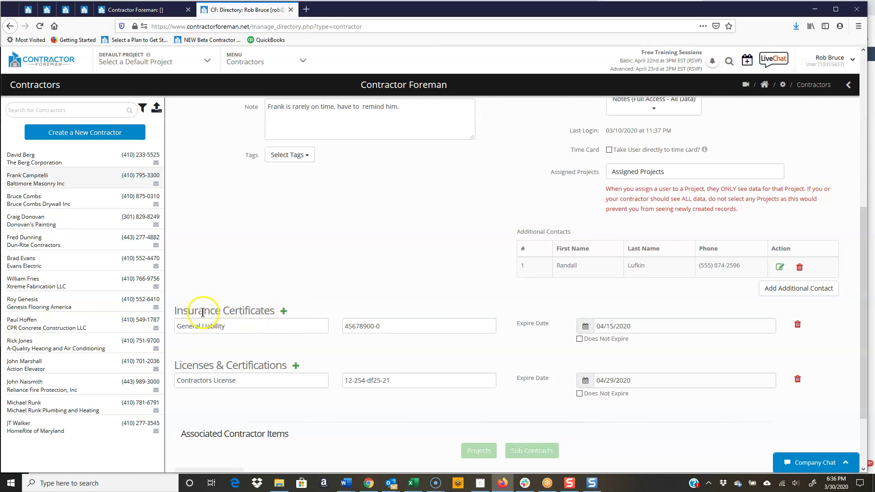
left_click_drag(204, 311, 235, 312)
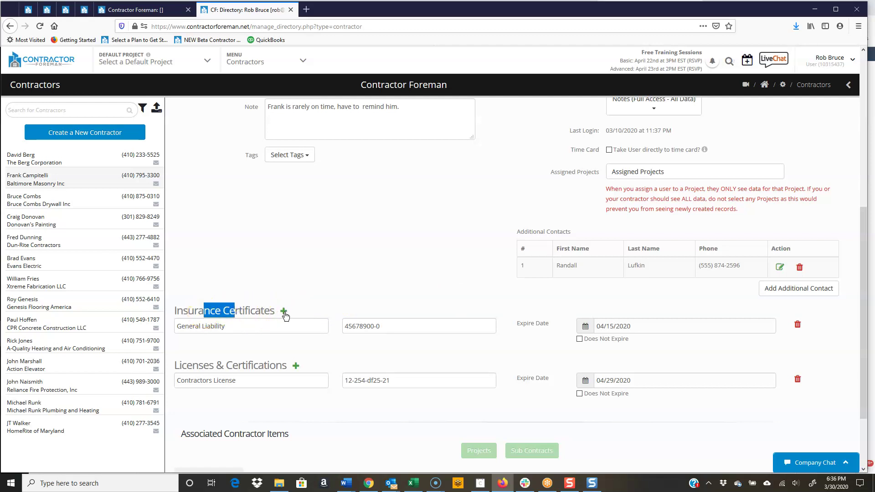
left_click(283, 312)
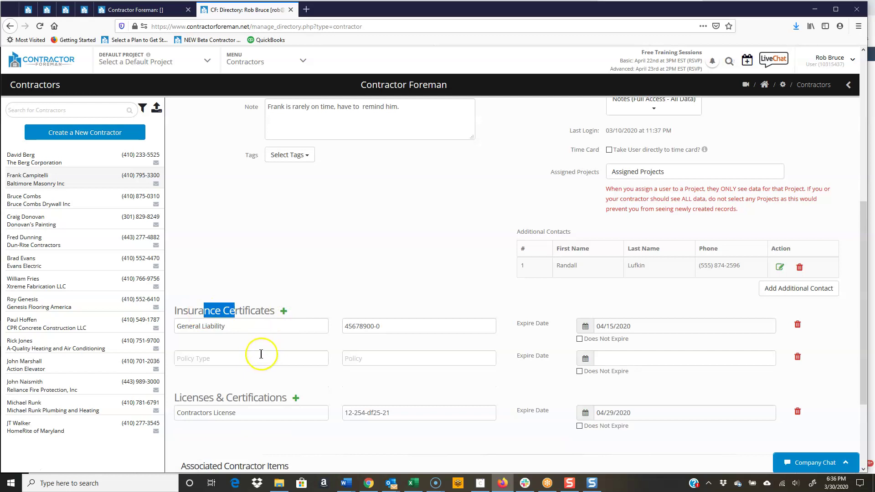
- Add a blank row under Licenses & Certifications
scroll(260, 356, "down", 2)
left_click_drag(204, 321, 297, 323)
left_click(296, 322)
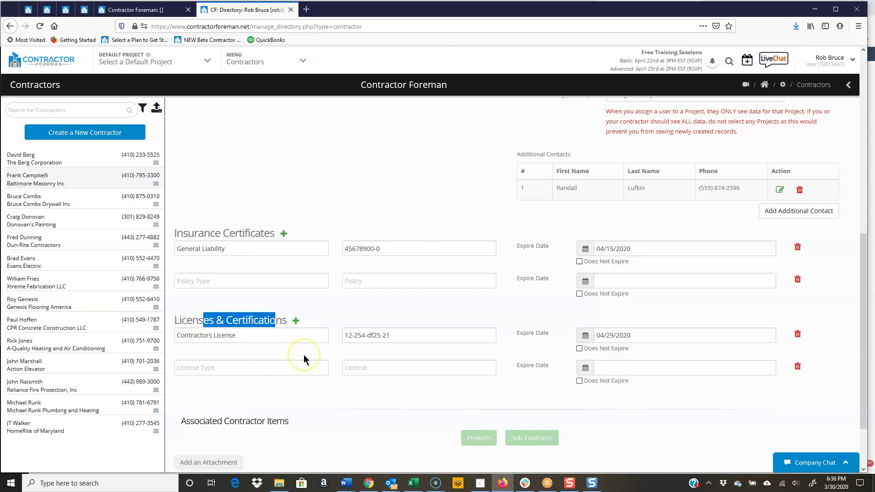
scroll(304, 355, "down", 2)
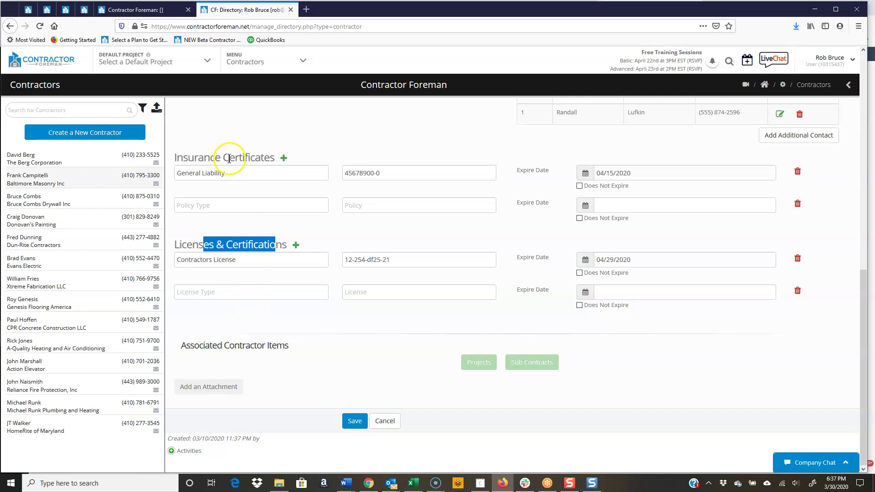
- Uncheck Authorize beside Allow App Access to disable the contractor's login
left_click_drag(229, 158, 252, 158)
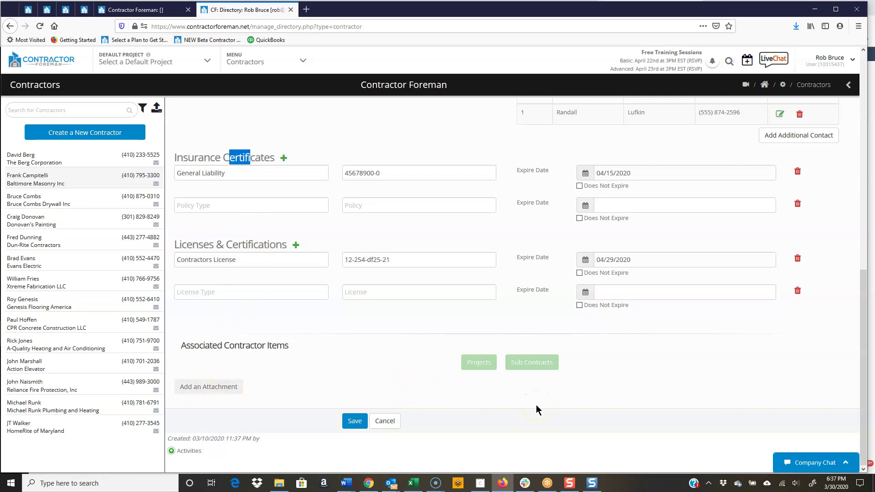
left_click(479, 367)
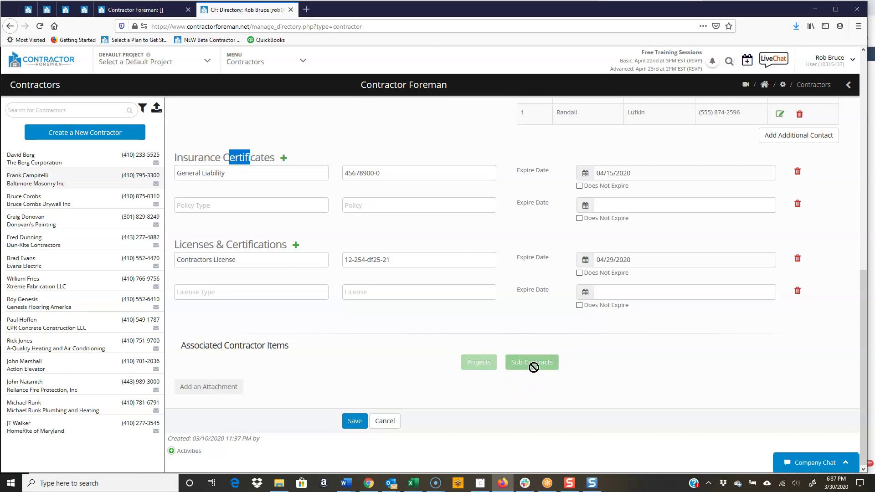
left_click(354, 421)
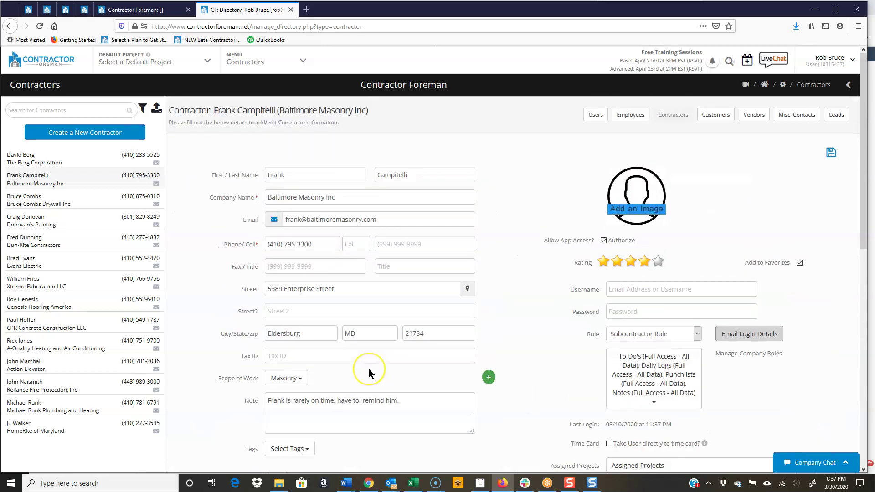
left_click(603, 240)
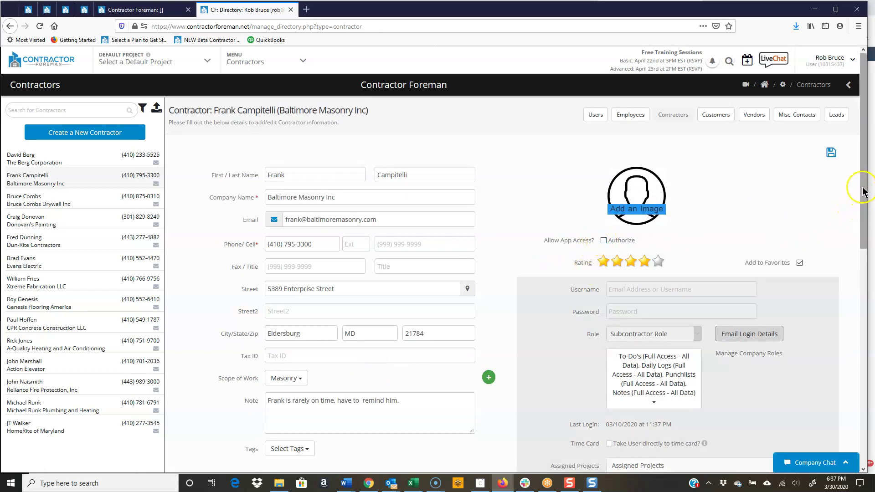
left_click_drag(863, 190, 866, 390)
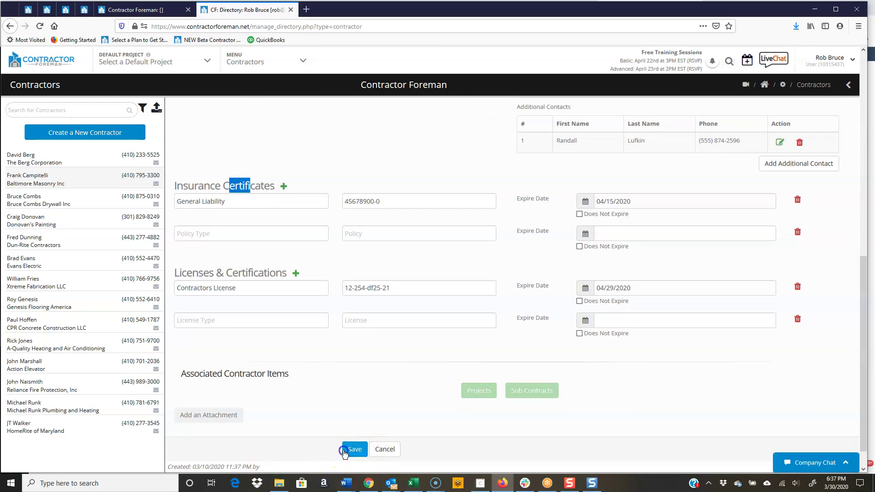
- Delete the blank license and insurance rows, then save the Baltimore Masonry Inc record
left_click(345, 452)
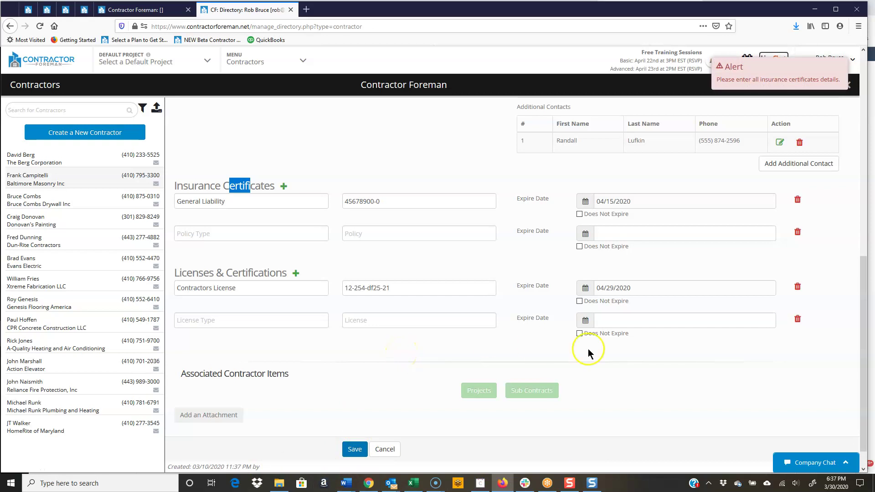
left_click(798, 320)
left_click(436, 220)
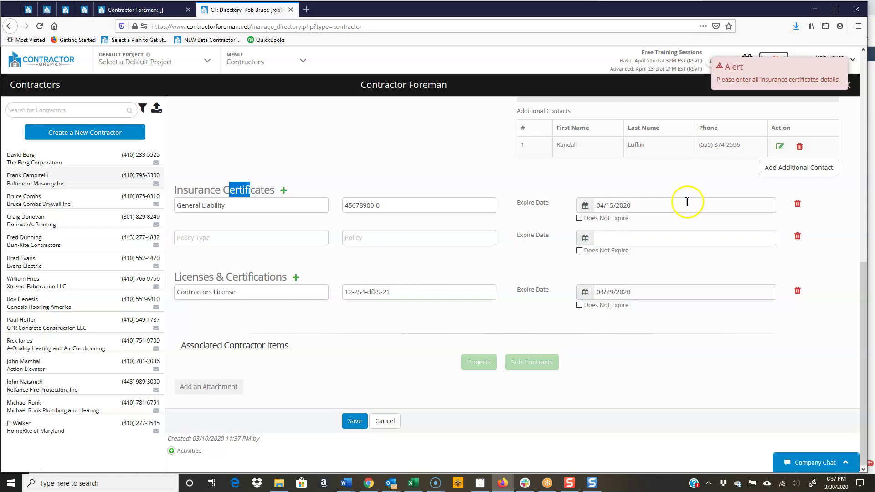
left_click(796, 237)
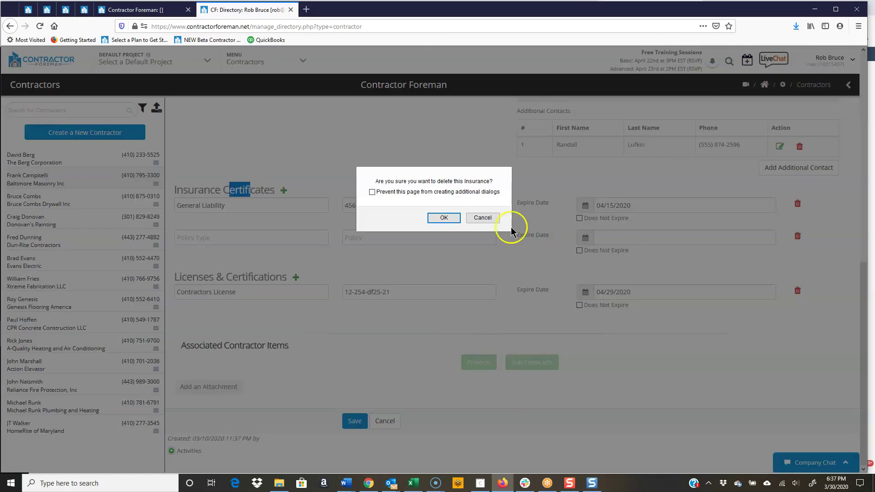
left_click(443, 218)
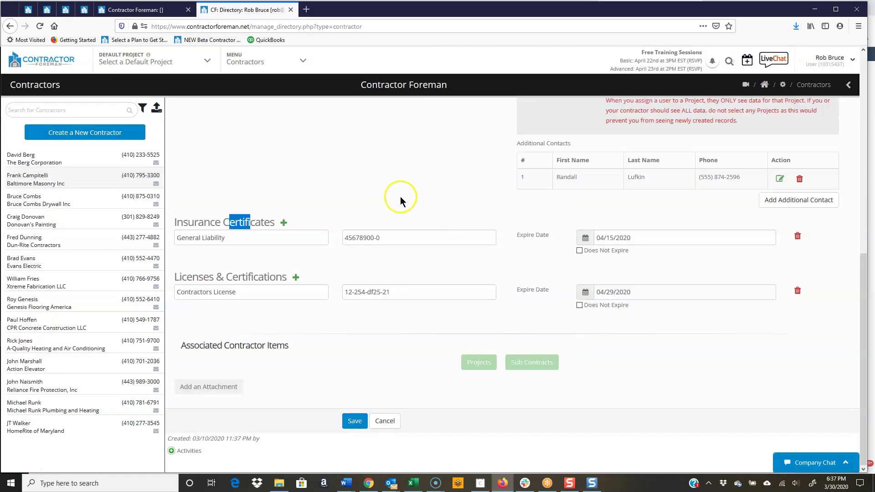
left_click(358, 420)
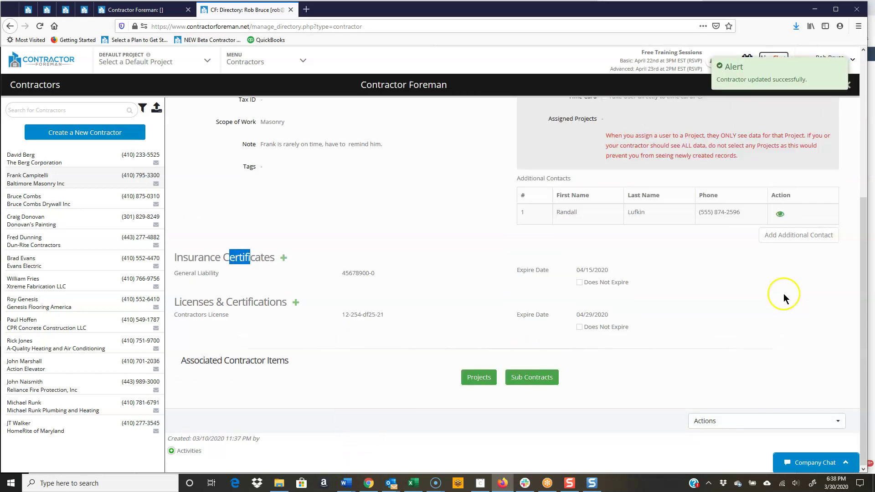
- Open the record's Actions menu and choose Delete to bring up the DELETE confirmation
left_click(727, 425)
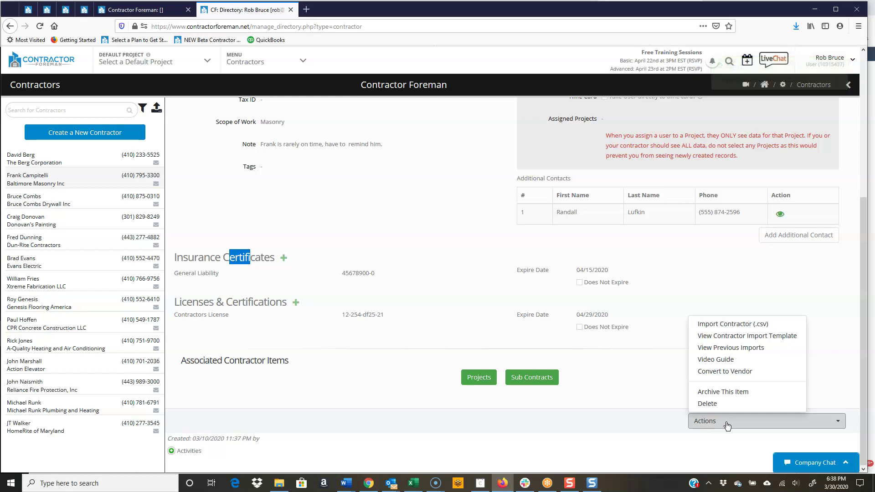
left_click(738, 326)
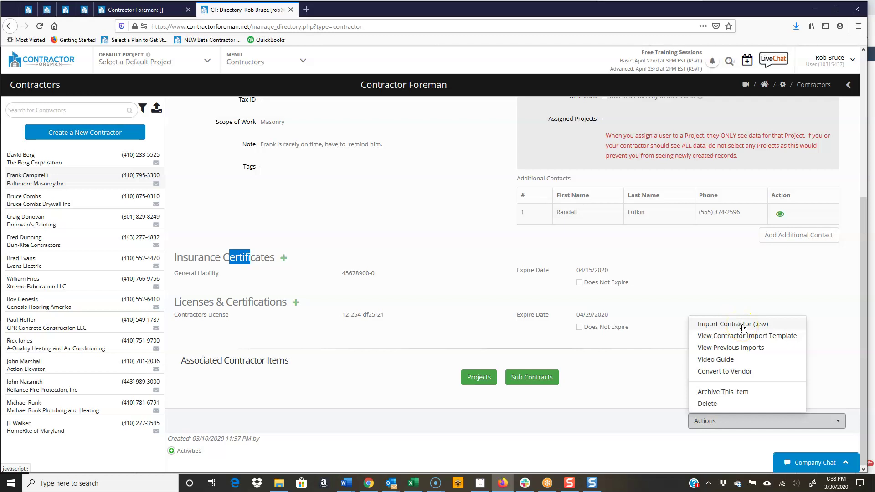
left_click(742, 338)
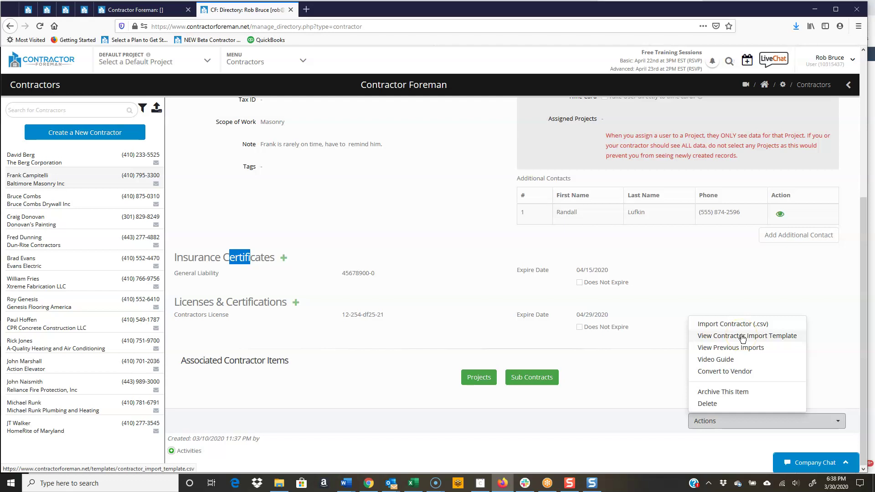
left_click(741, 350)
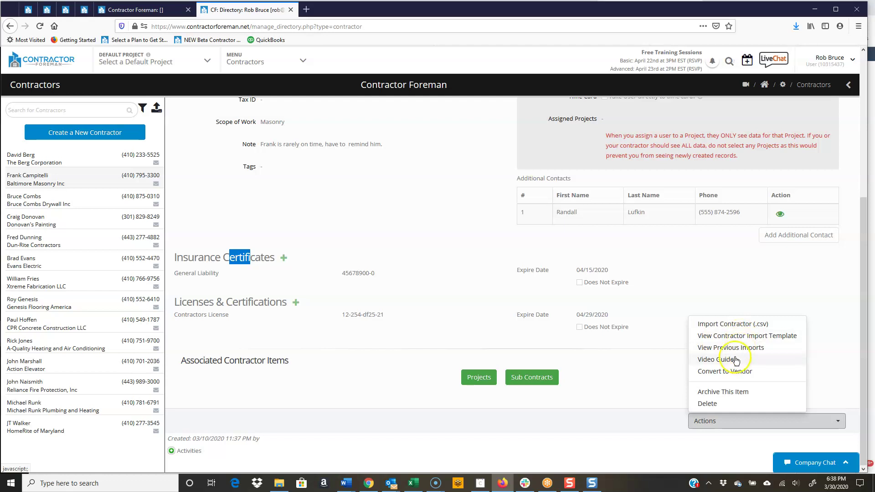
left_click(720, 375)
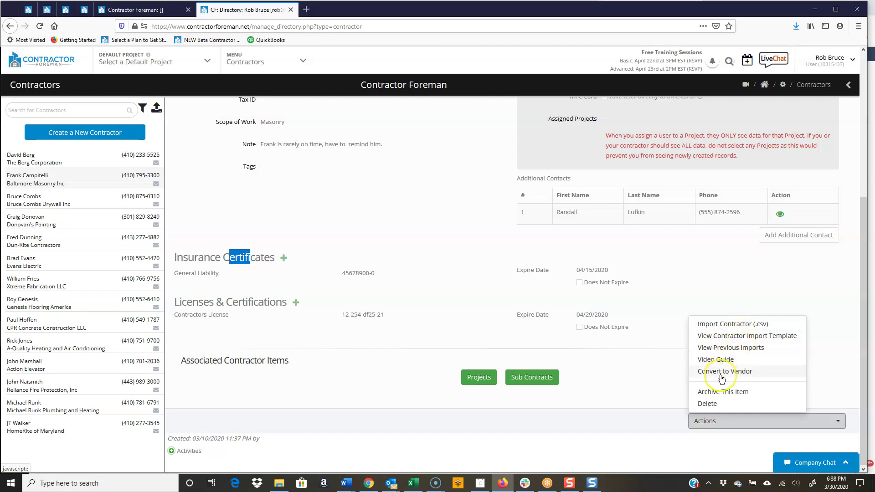
left_click(708, 404)
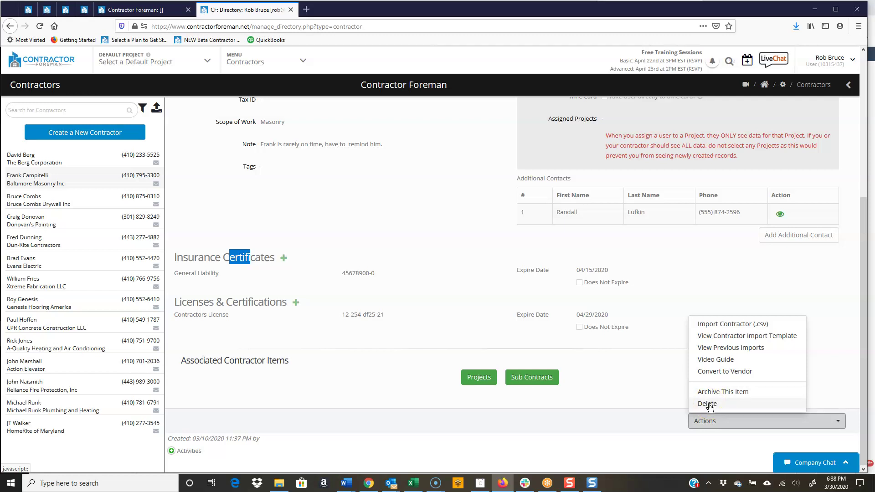
left_click(721, 407)
left_click(706, 409)
- Begin deleting the Baltimore Masonry Inc contractor, enter 'delete' to confirm, then cancel with No
left_click(709, 404)
left_click(783, 370)
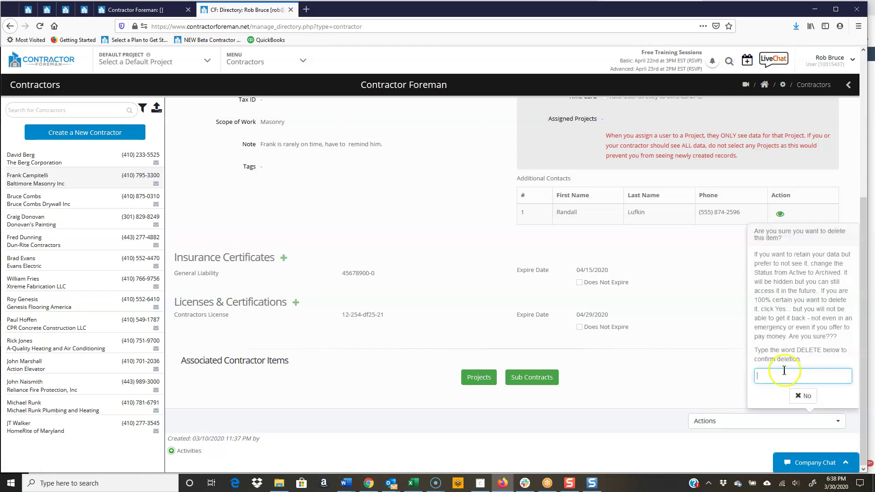
type("delete")
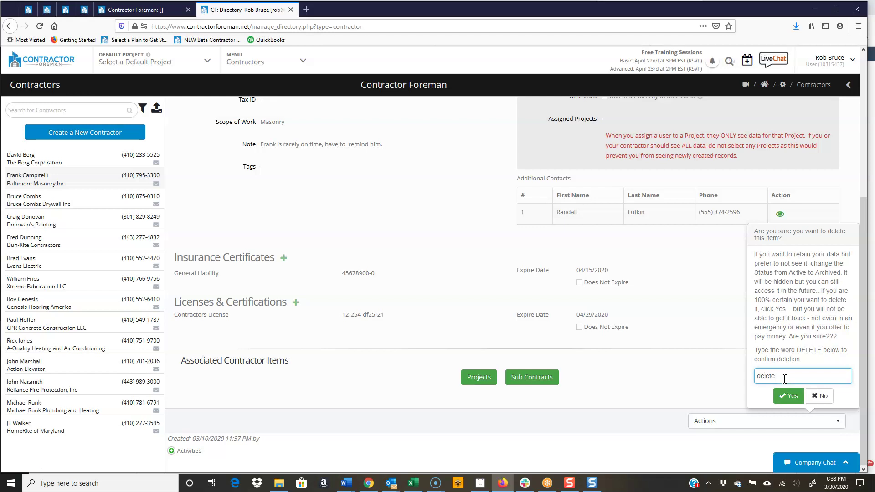
left_click(794, 381)
left_click(818, 396)
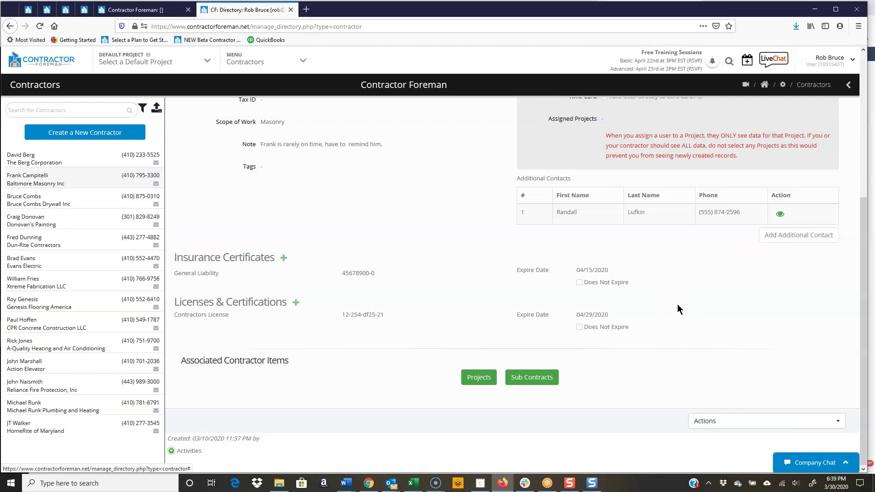
scroll(677, 304, "up", 5)
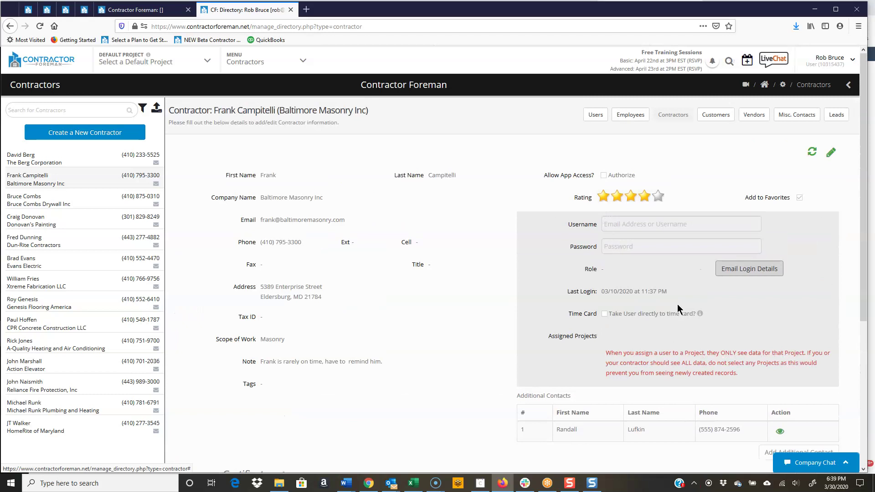